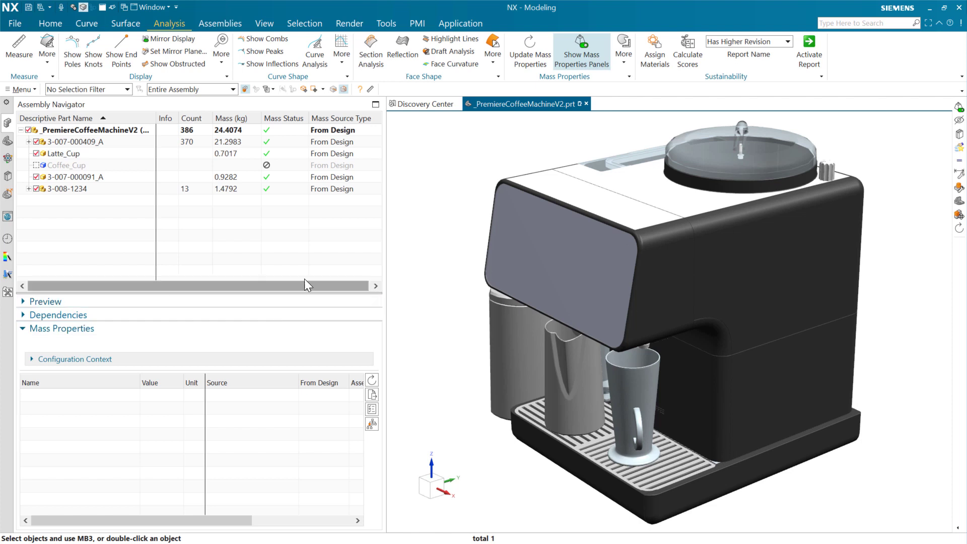
# - Hide the coffee machine's outer housing and reorient the view onto the internal brewing parts
pyautogui.click(752, 311)
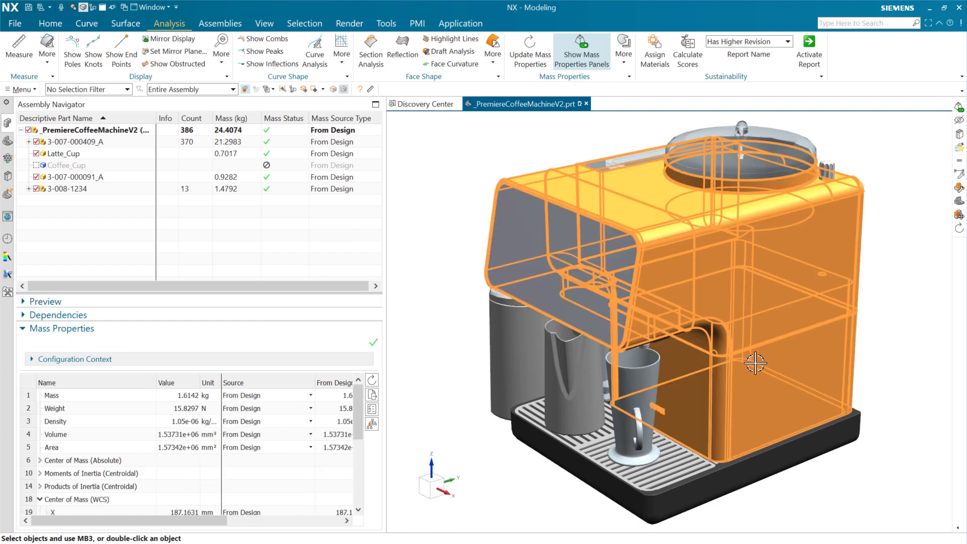
pyautogui.click(752, 326)
pyautogui.moveTo(744, 422); pyautogui.dragTo(717, 403, button='middle')
pyautogui.keyDown('shift'); pyautogui.moveTo(689, 372); pyautogui.dragTo(685, 360, button='middle'); pyautogui.keyUp('shift')
pyautogui.scroll(6, 685, 360)
pyautogui.scroll(-5, 678, 302)
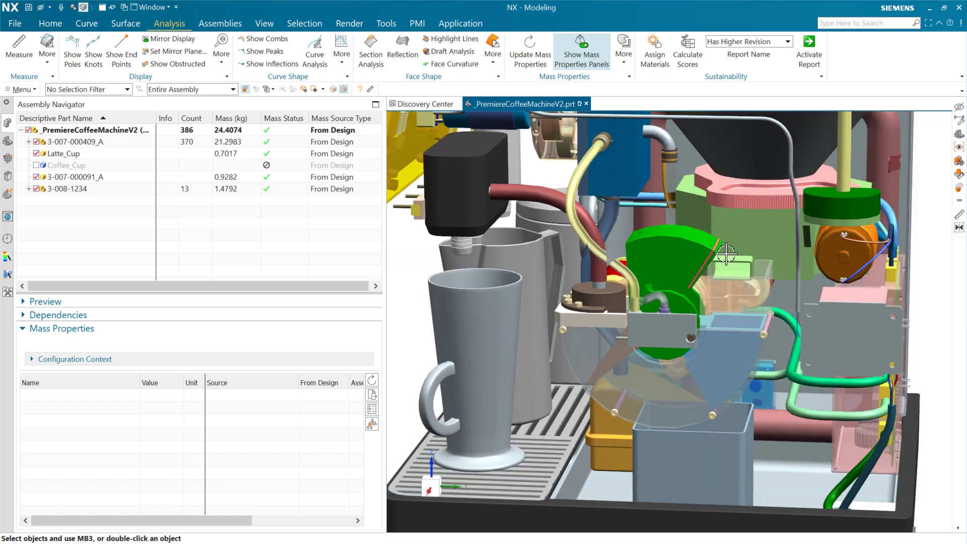
pyautogui.scroll(3, 740, 188)
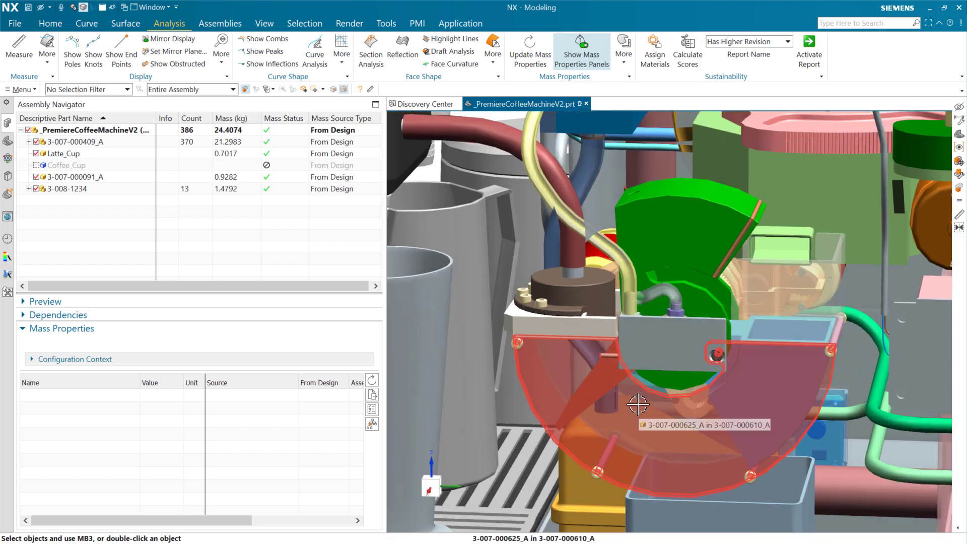
pyautogui.click(644, 448)
pyautogui.press('Escape')
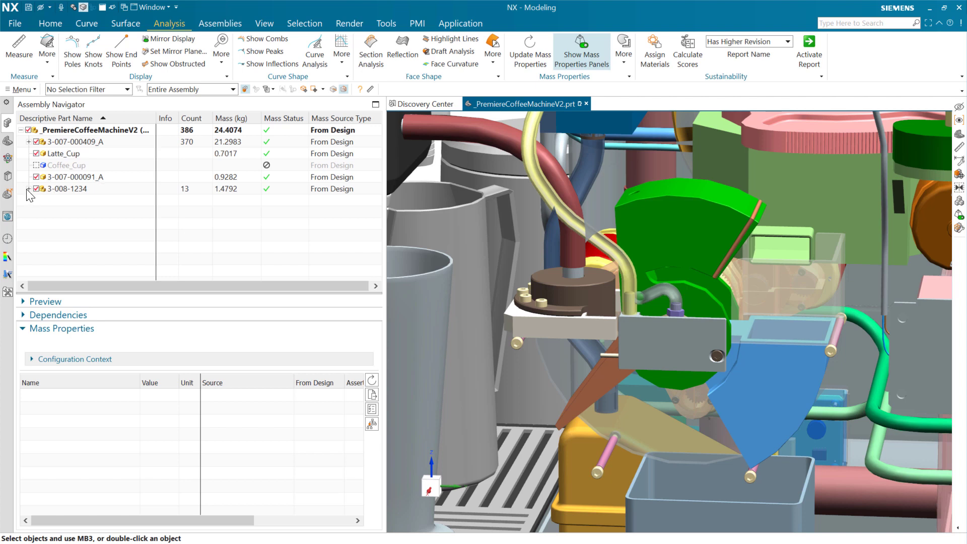
pyautogui.click(28, 142)
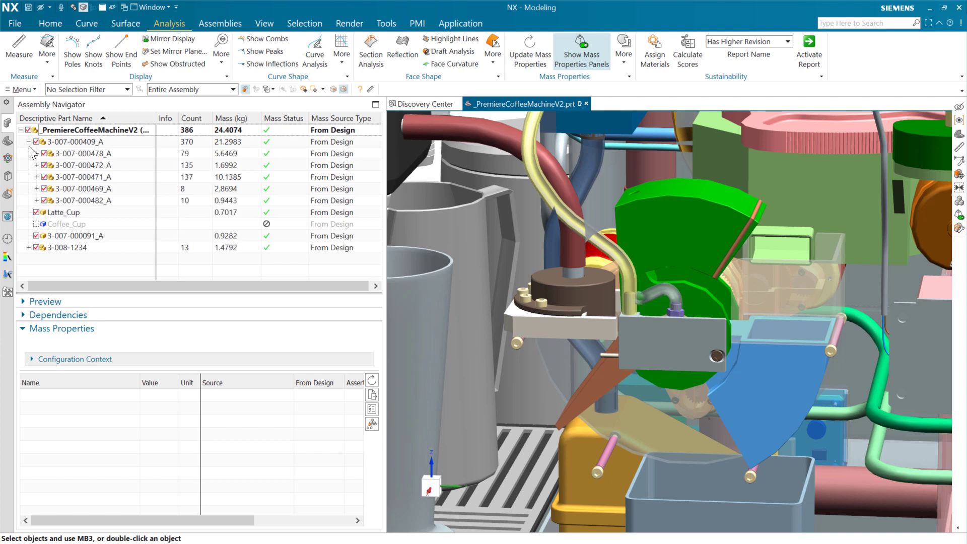
pyautogui.click(36, 177)
pyautogui.click(149, 249)
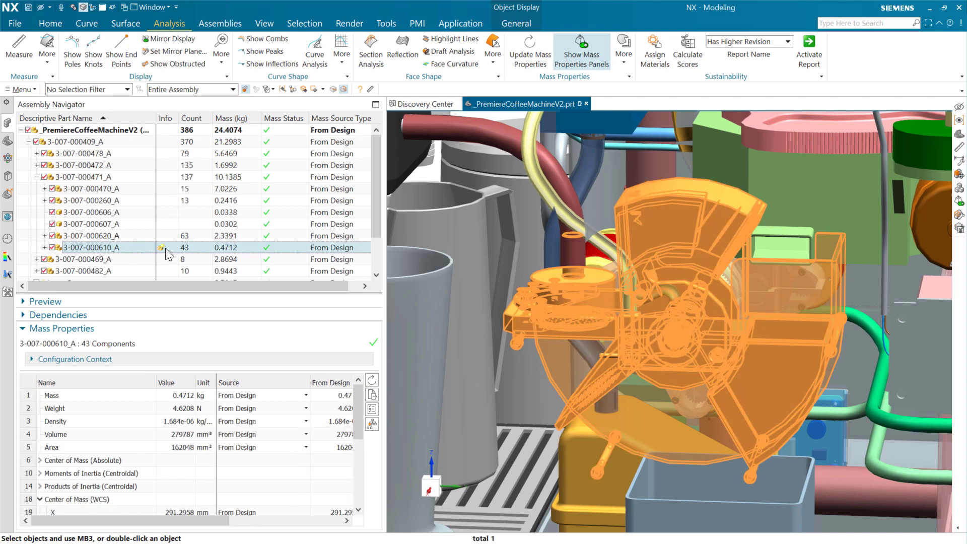
pyautogui.moveTo(167, 248)
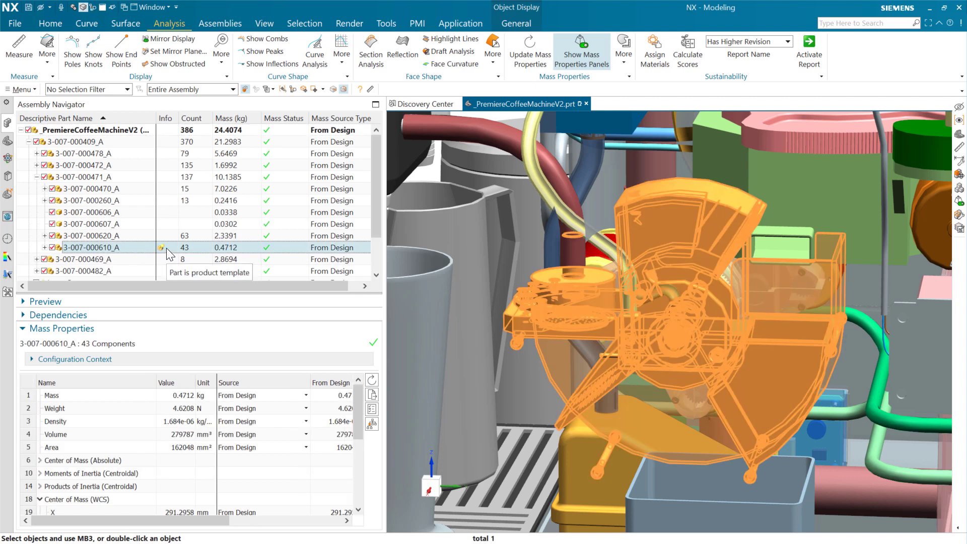
pyautogui.rightClick(135, 245)
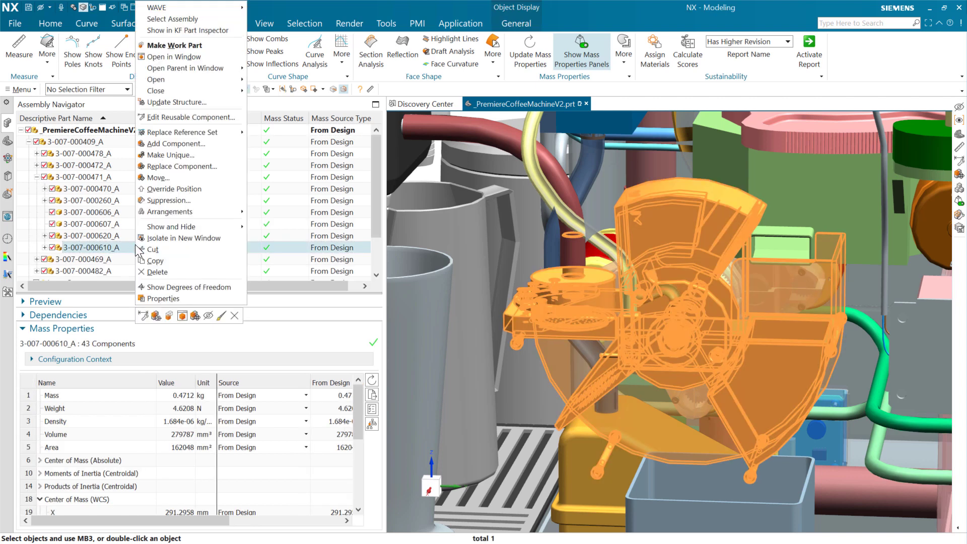
pyautogui.click(192, 116)
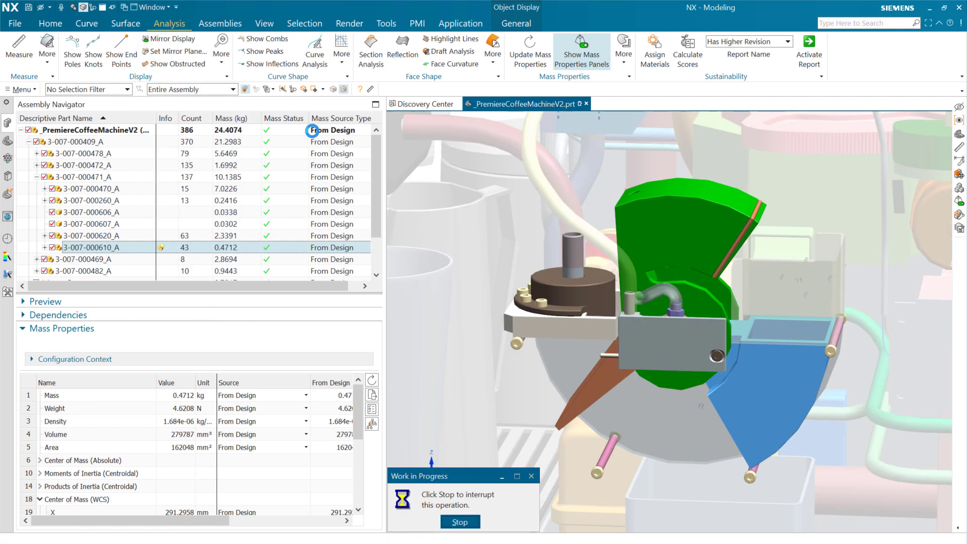
pyautogui.moveTo(323, 85); pyautogui.dragTo(331, 124)
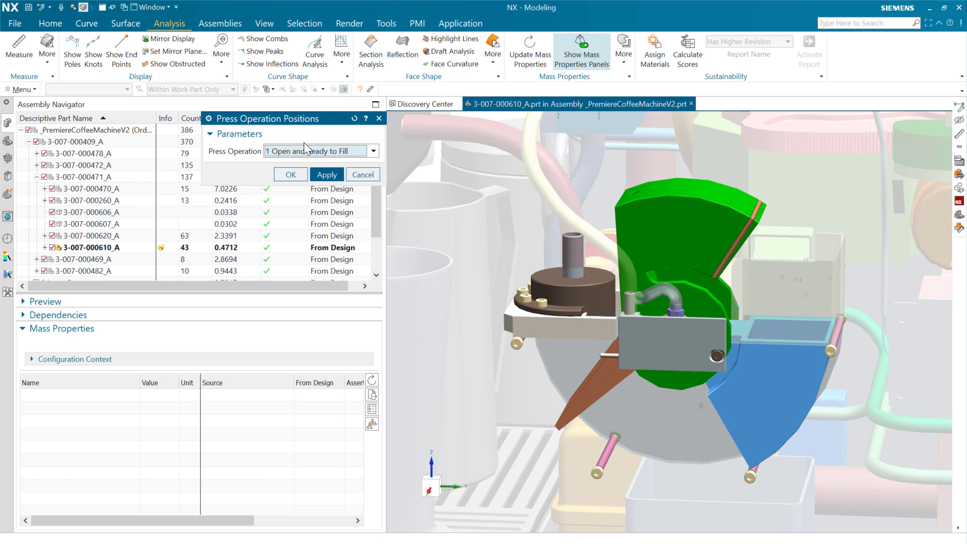
# - Browse the Press Operation list, leaving it at 1 Open and Ready to Fill
pyautogui.click(373, 151)
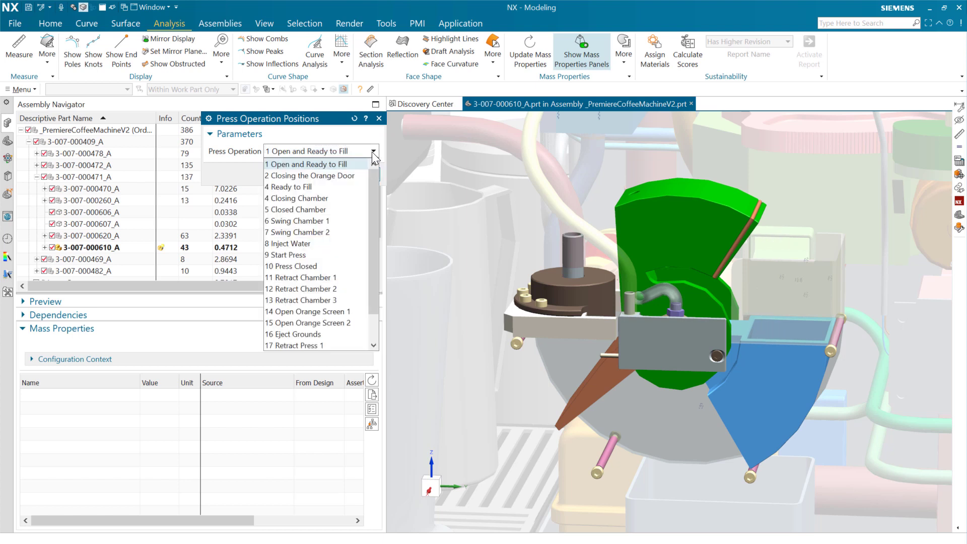
pyautogui.click(374, 151)
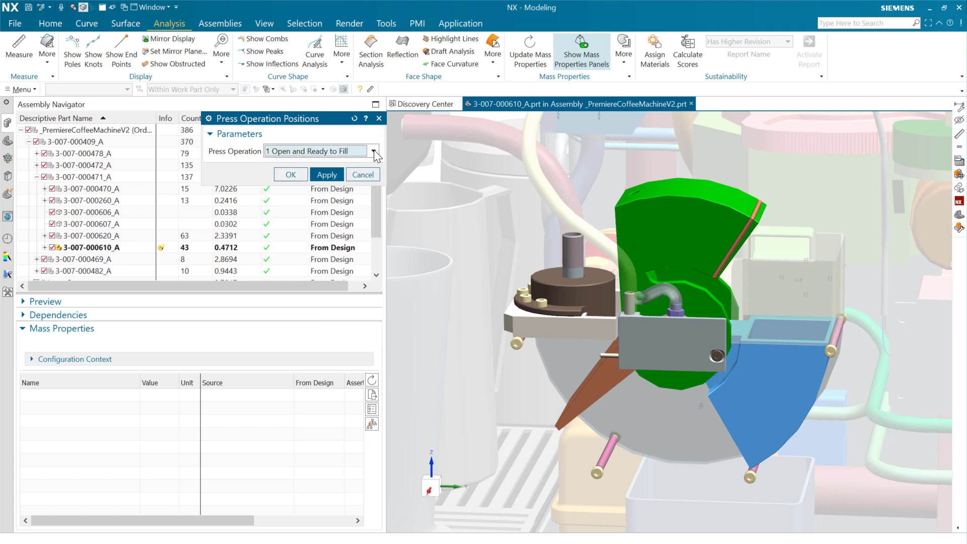
pyautogui.click(374, 152)
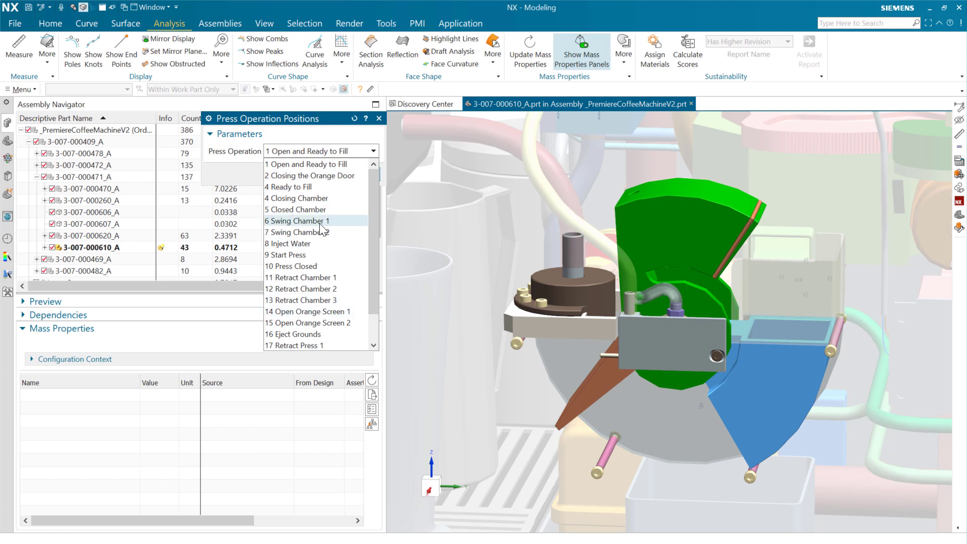
pyautogui.click(347, 165)
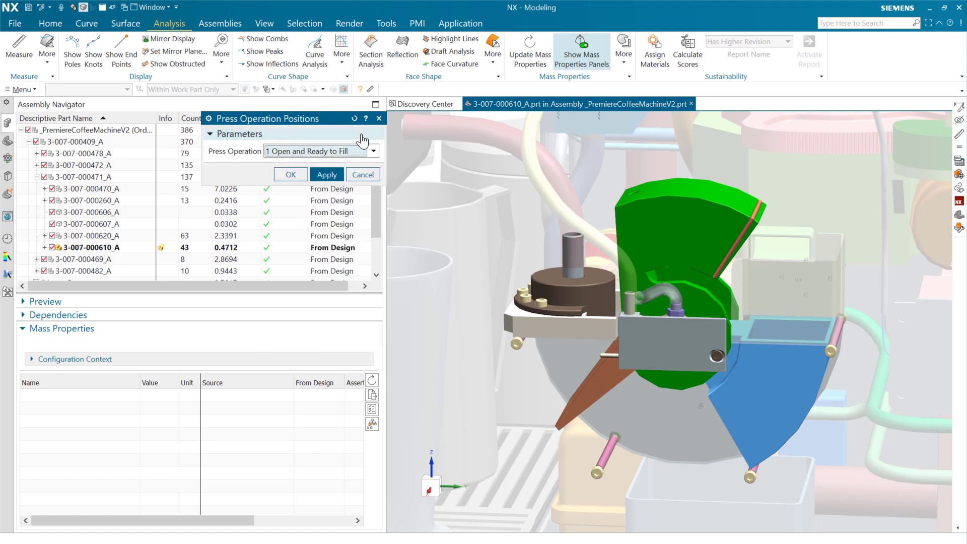
# - Step the press positions down to 5 Closed Chamber so the green chamber closes
pyautogui.press('Down')
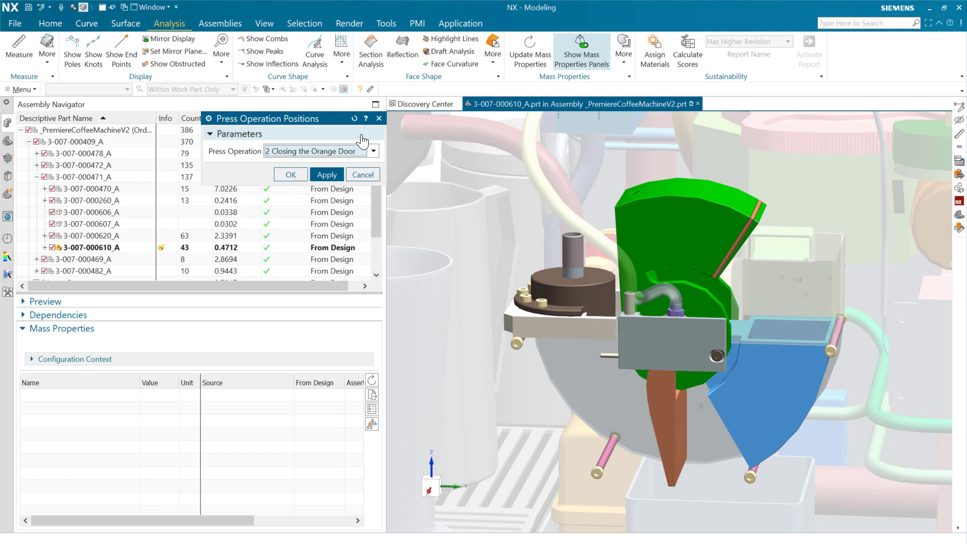
pyautogui.press('Down')
pyautogui.press('Down')
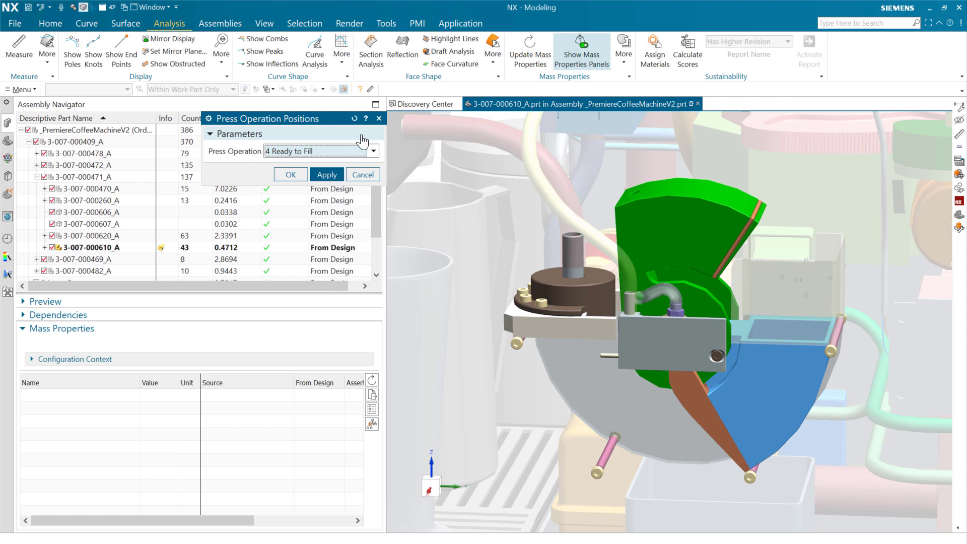
pyautogui.press('Down')
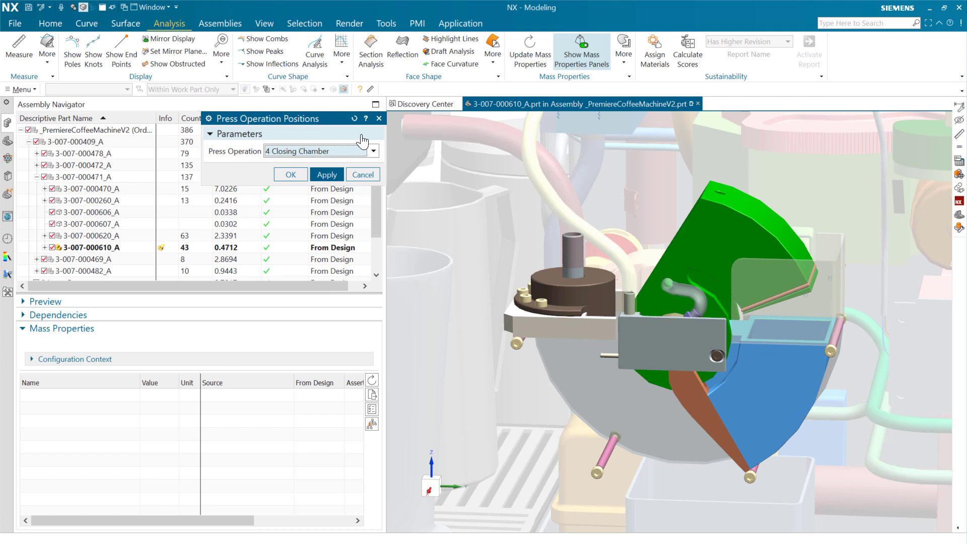
pyautogui.press('Down')
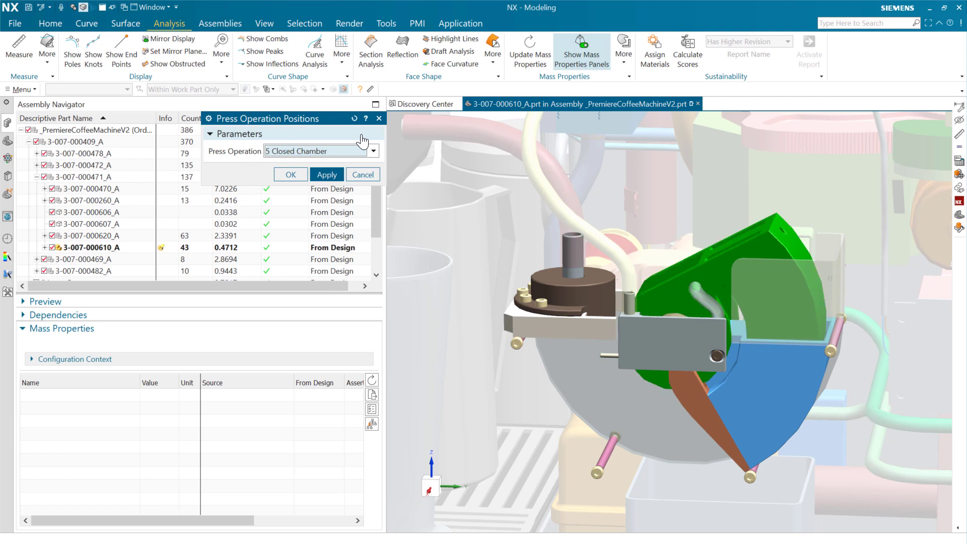
pyautogui.press('Up')
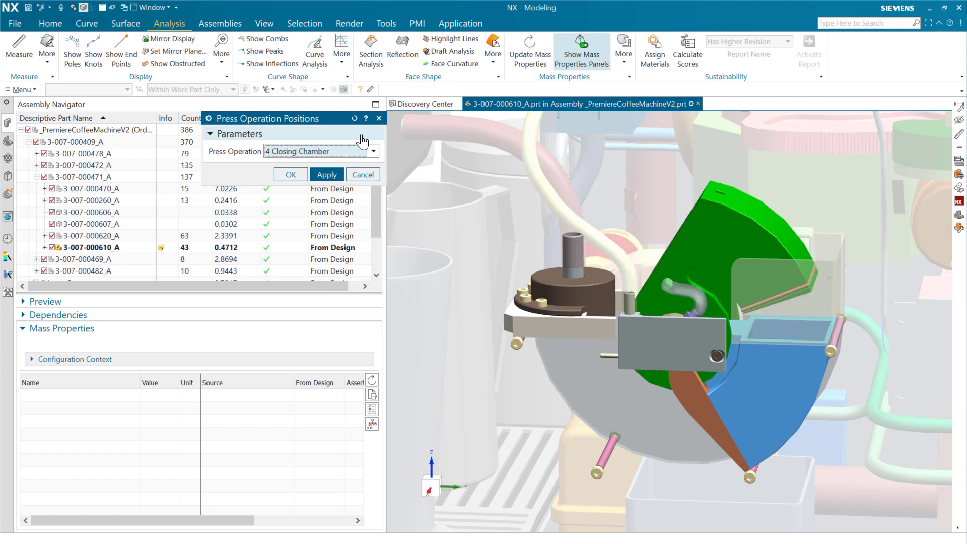
pyautogui.press('Down')
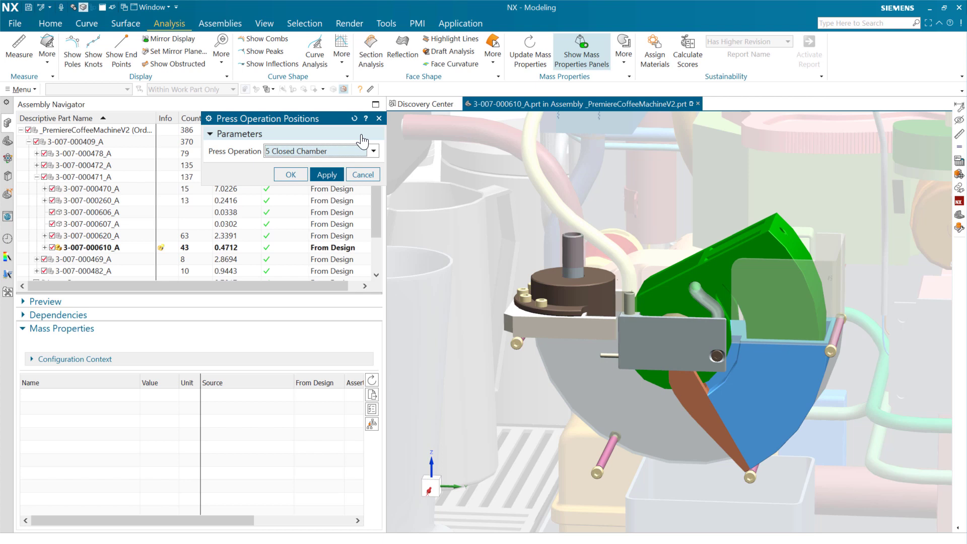
# - Advance the press operation from 6 Swing Chamber 1 through to 16 Eject Grounds
pyautogui.press('Down')
pyautogui.press('Down')
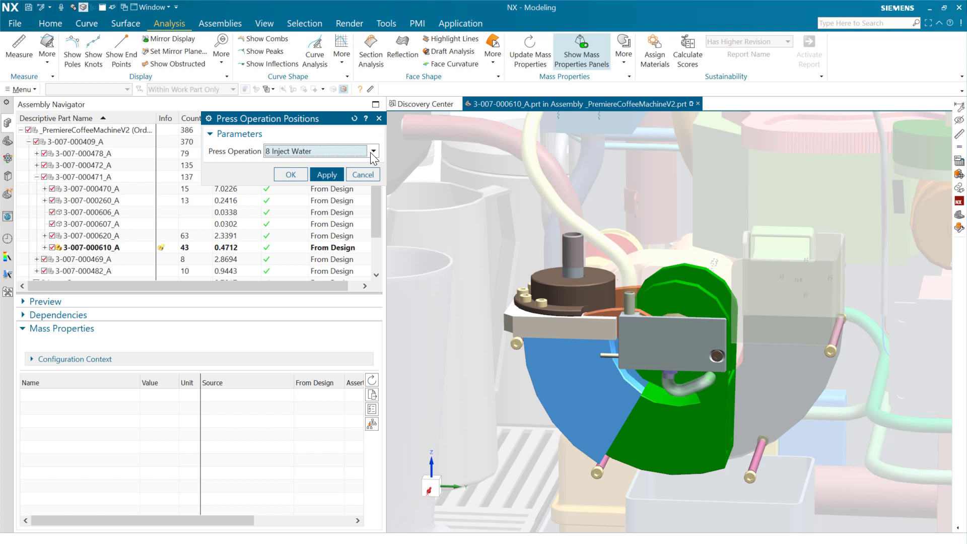
pyautogui.scroll(-1, 370, 153)
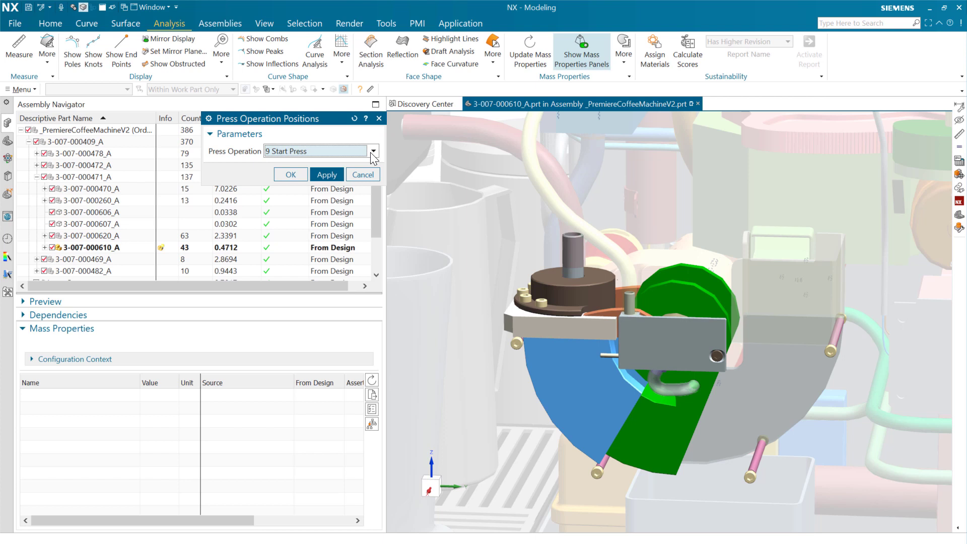
pyautogui.scroll(-1, 370, 152)
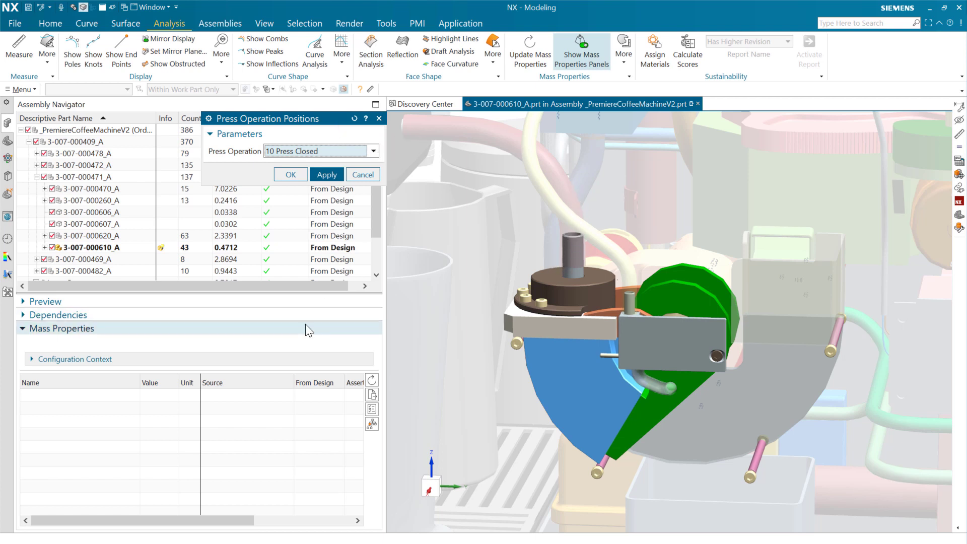
pyautogui.press('Down')
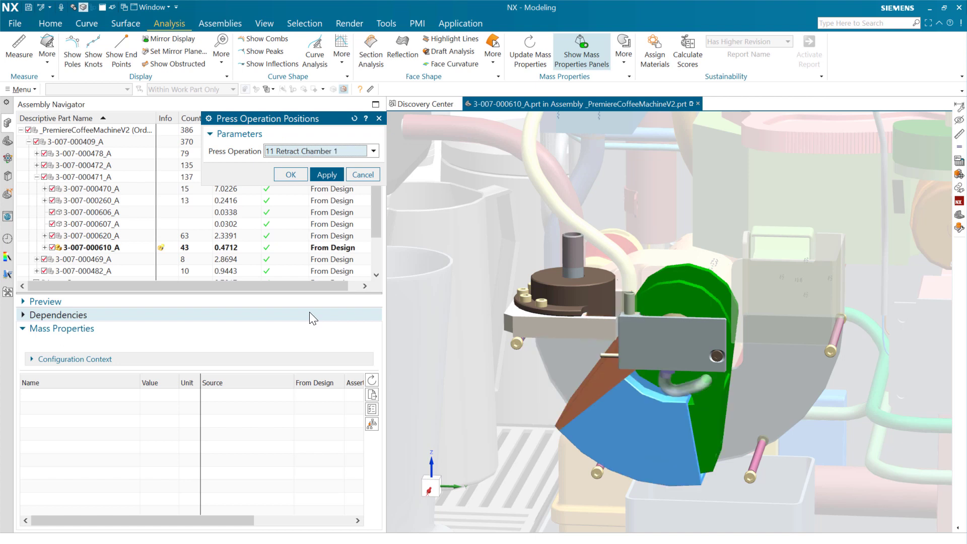
pyautogui.press('Down')
pyautogui.press('Down')
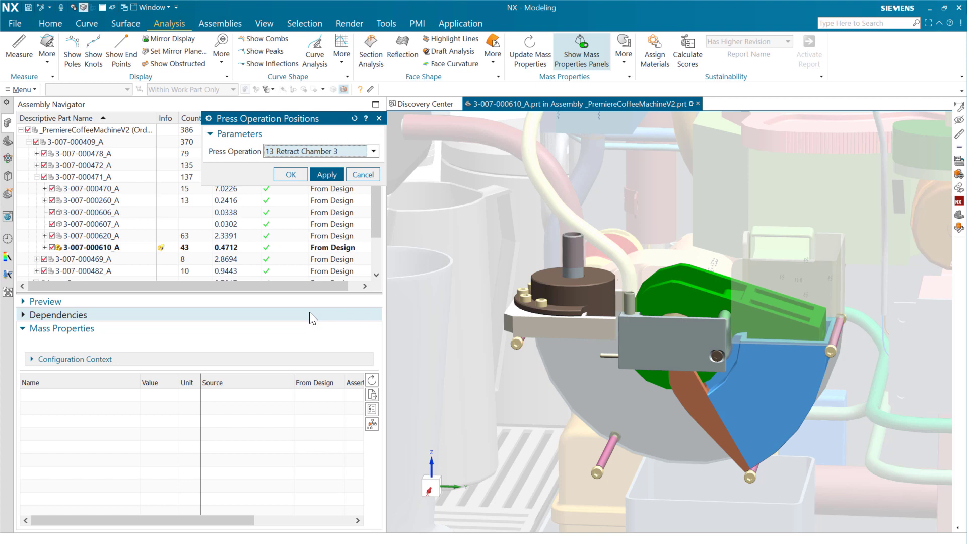
pyautogui.press('Down')
pyautogui.press('Down')
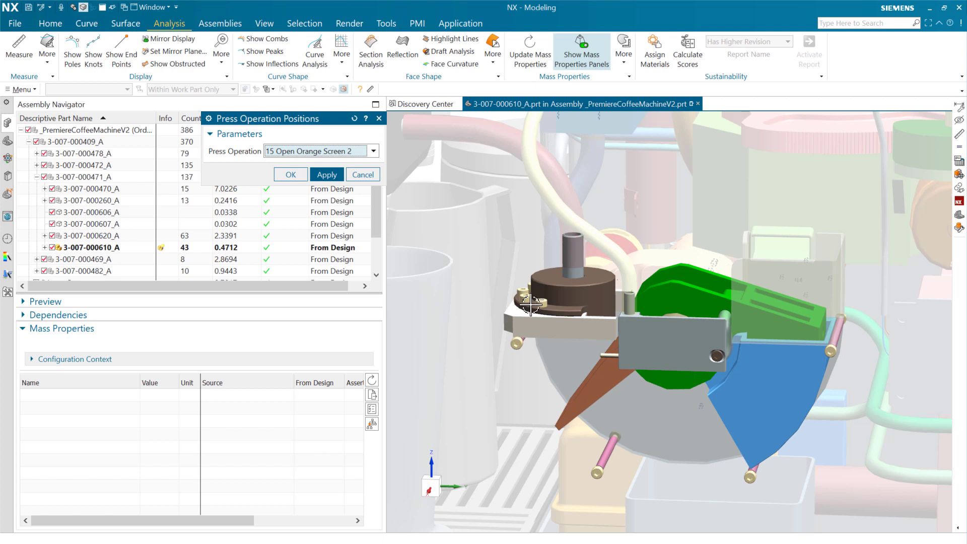
pyautogui.press('Down')
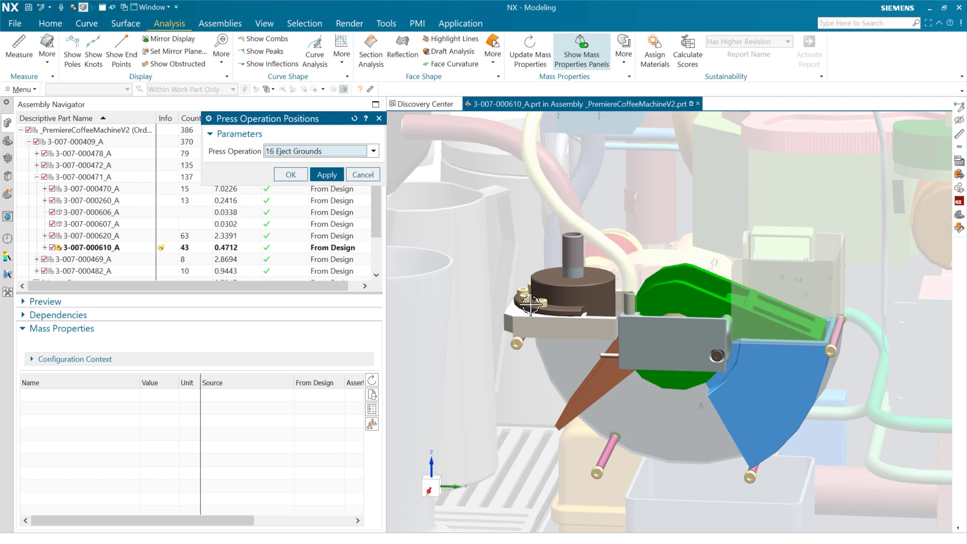
# - Continue through Retract Press 2 to 19 Return to Open and Ready, then cancel back to the assembly
pyautogui.press('Up')
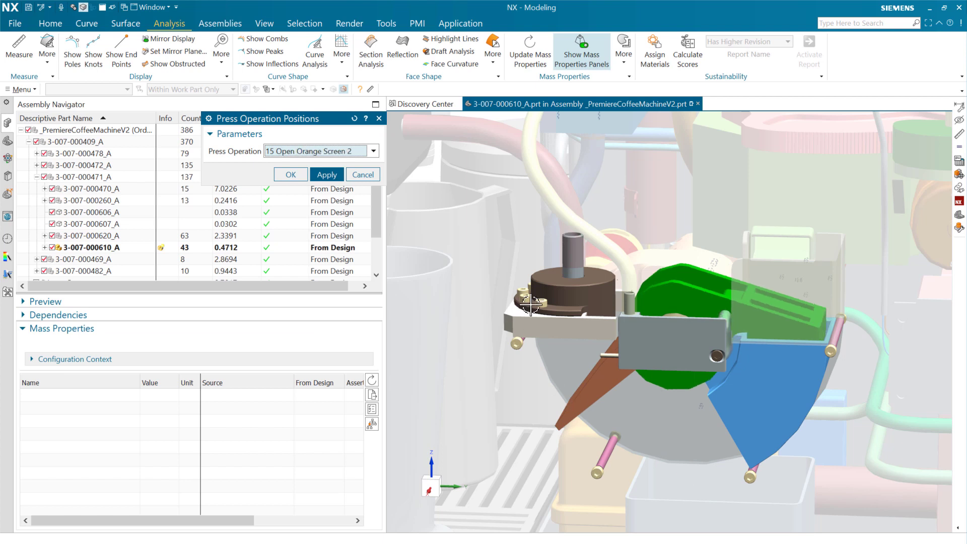
pyautogui.press('Down')
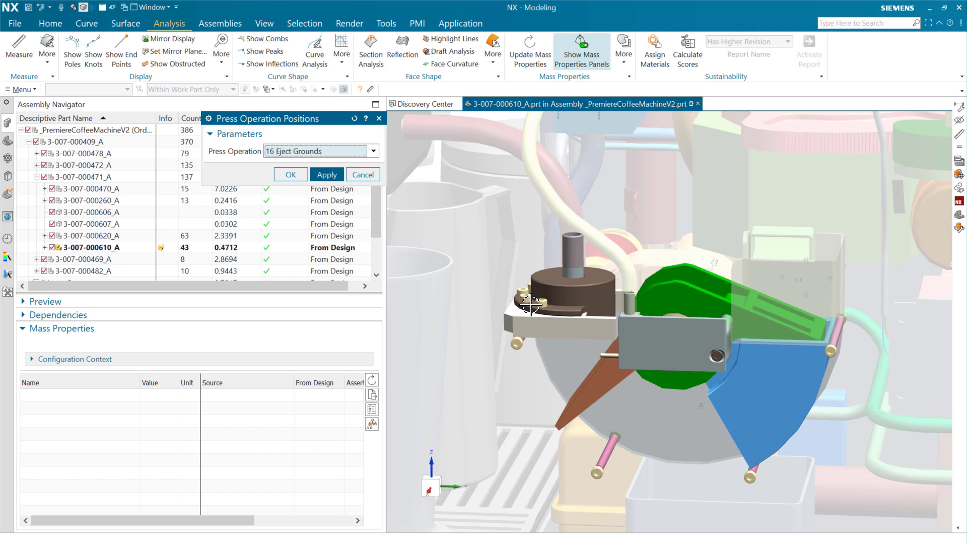
pyautogui.press('Down')
pyautogui.press('Down')
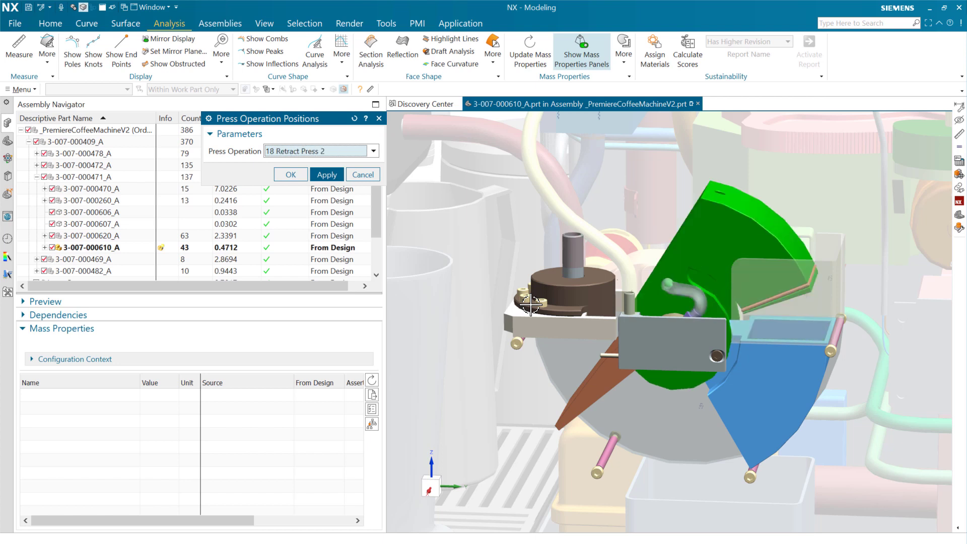
pyautogui.press('Down')
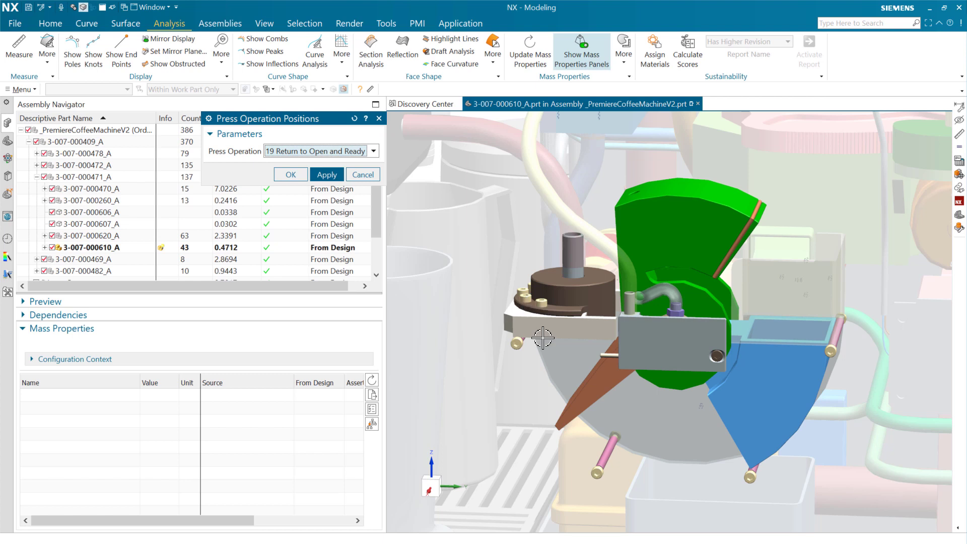
pyautogui.click(362, 175)
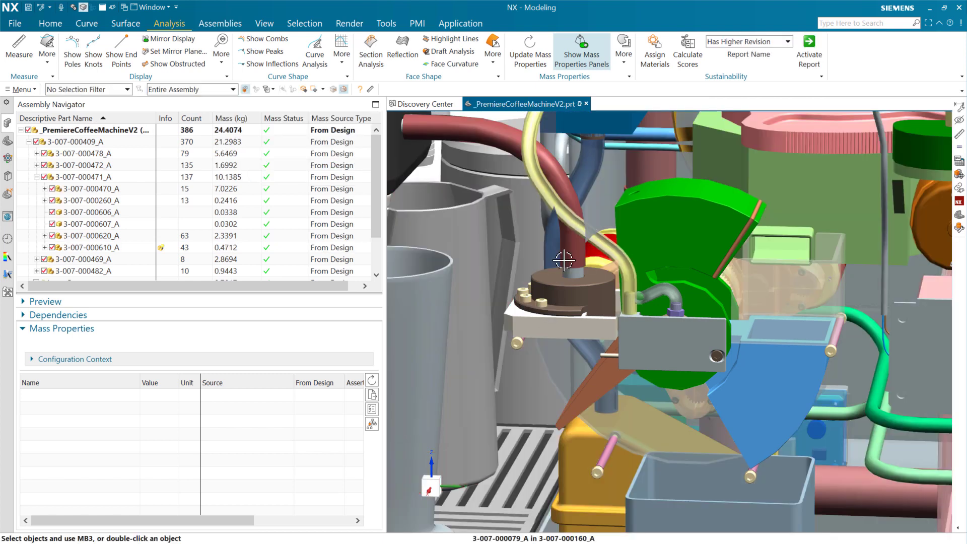
pyautogui.moveTo(677, 352); pyautogui.dragTo(742, 312, button='middle')
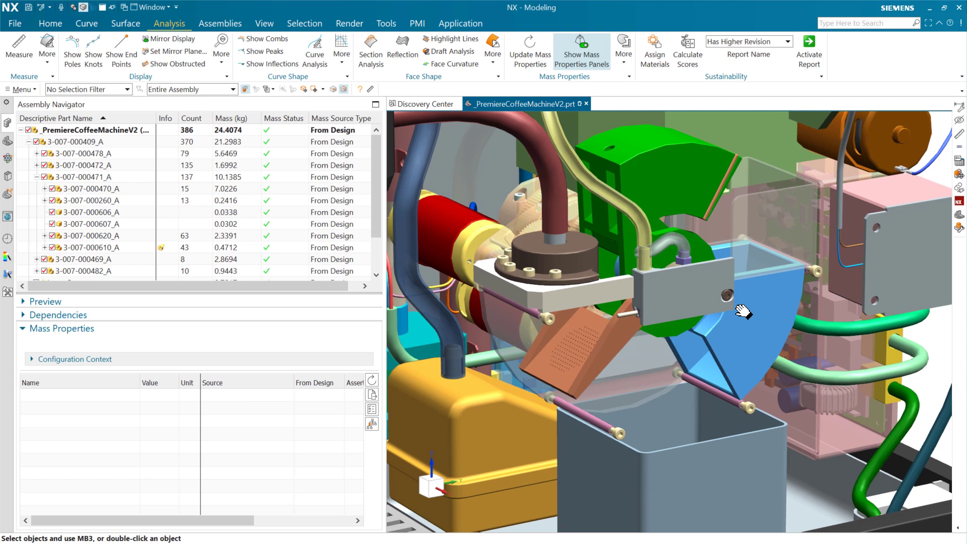
pyautogui.click(563, 257)
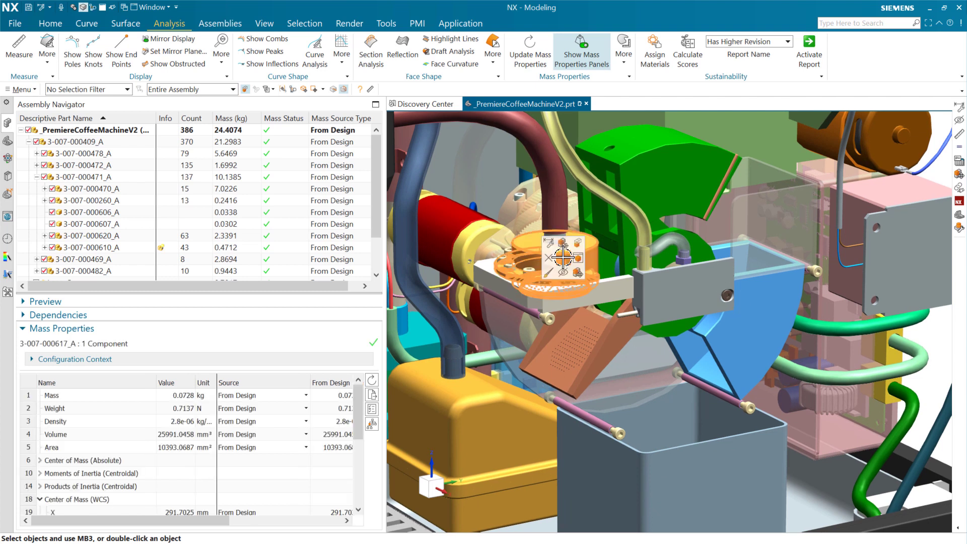
pyautogui.click(578, 257)
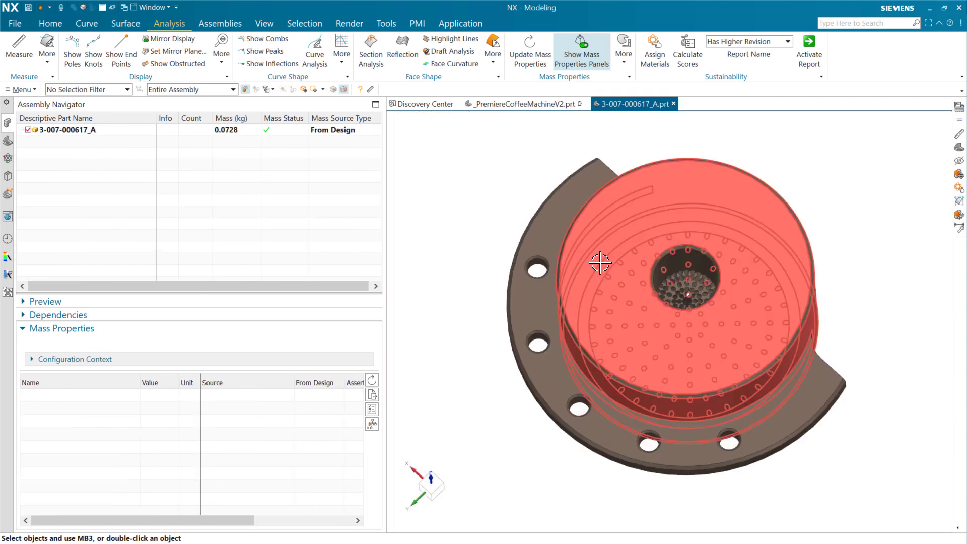
pyautogui.moveTo(527, 339); pyautogui.dragTo(544, 345, button='middle')
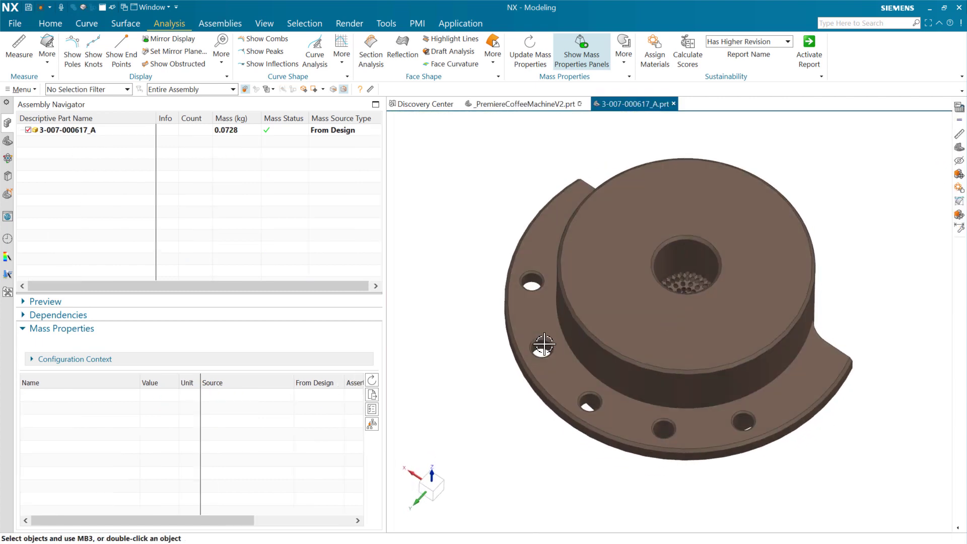
# - Measure the 45° angle through the centre points of three flange holes
pyautogui.click(370, 89)
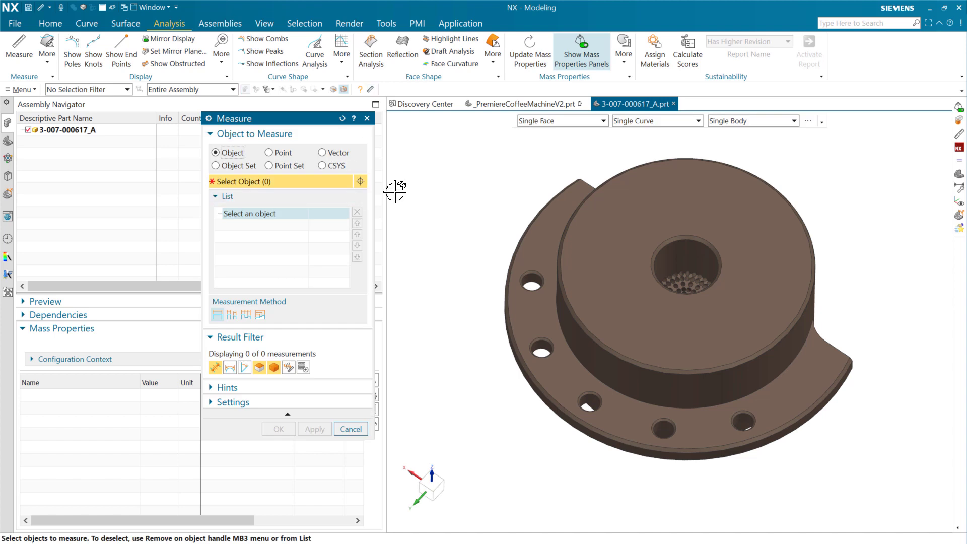
pyautogui.click(245, 368)
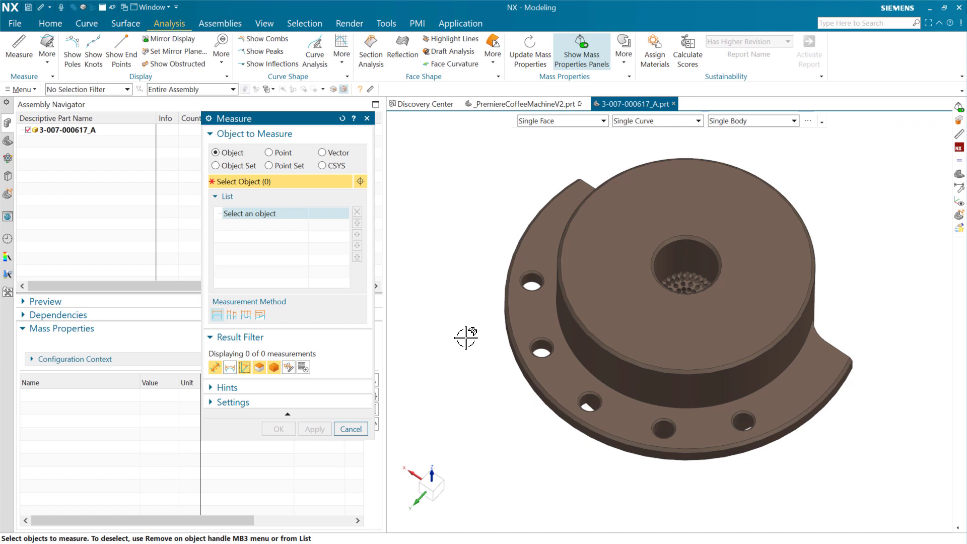
pyautogui.press('Right')
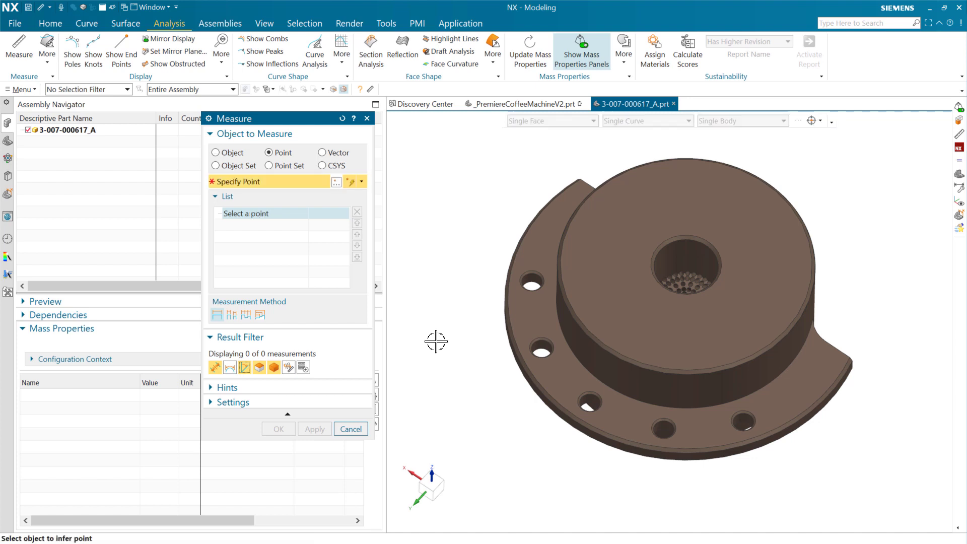
pyautogui.click(534, 272)
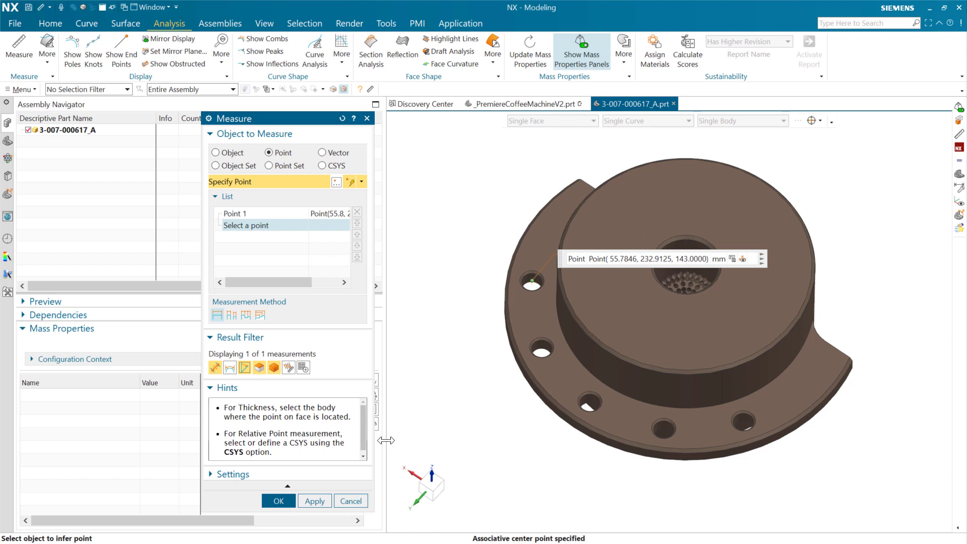
pyautogui.click(540, 345)
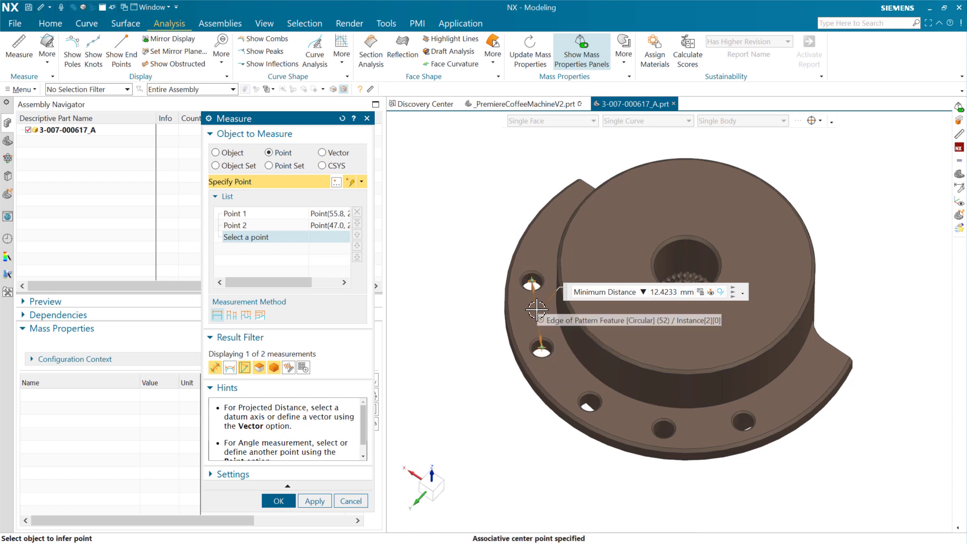
pyautogui.click(745, 420)
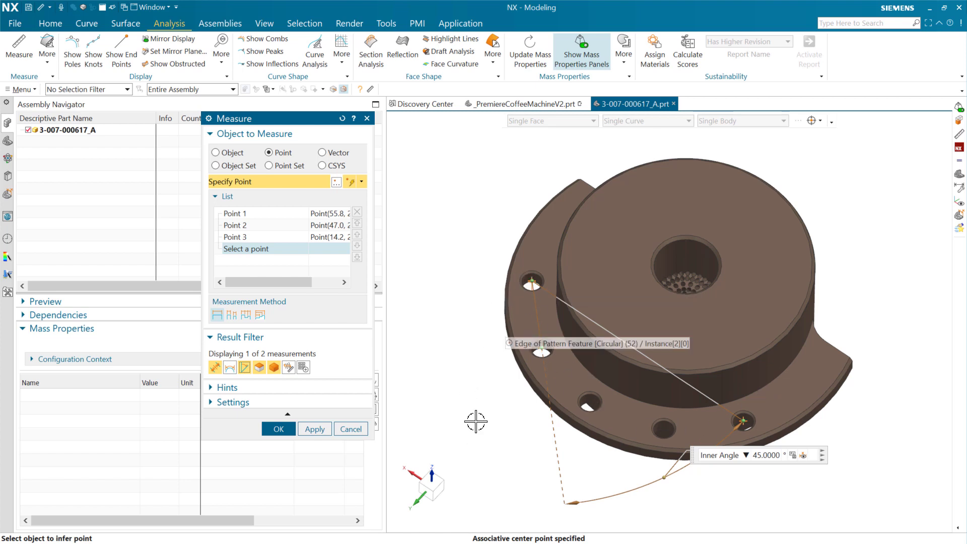
pyautogui.click(230, 371)
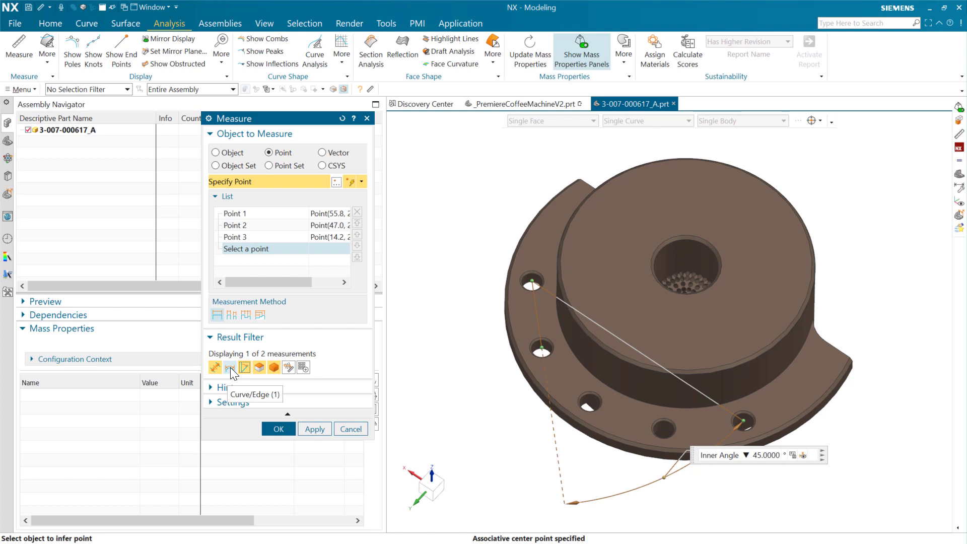
# - Switch the result from the angle to the 48 mm bolt circle diameter and finish the measurement
pyautogui.click(230, 367)
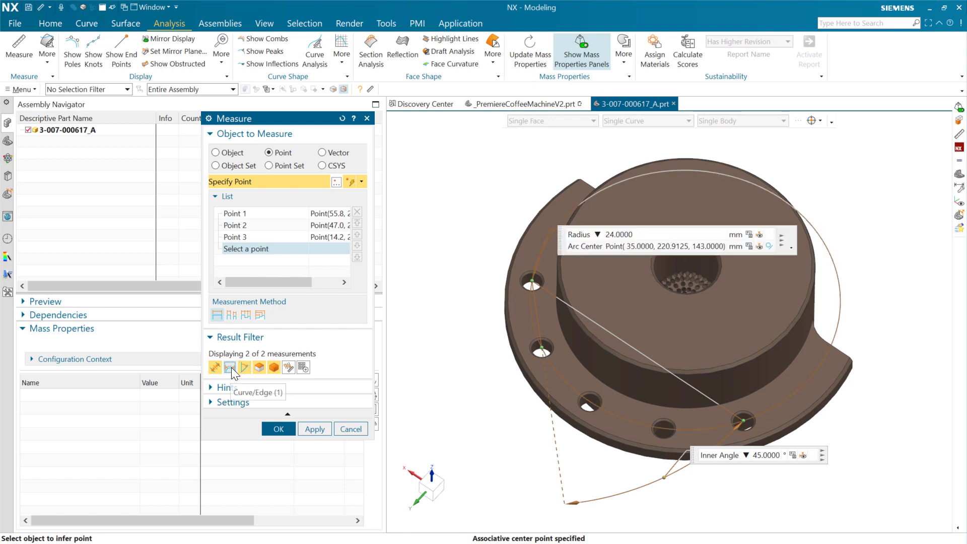
pyautogui.click(245, 367)
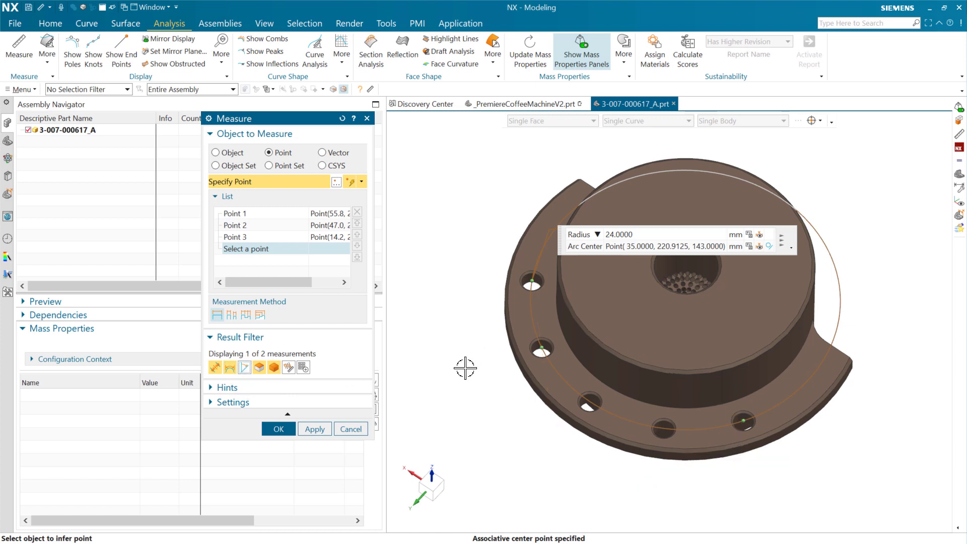
pyautogui.moveTo(464, 367)
pyautogui.mouseDown(button='middle')
pyautogui.moveTo(458, 383)
pyautogui.moveTo(465, 353)
pyautogui.moveTo(466, 363)
pyautogui.mouseUp(button='middle')
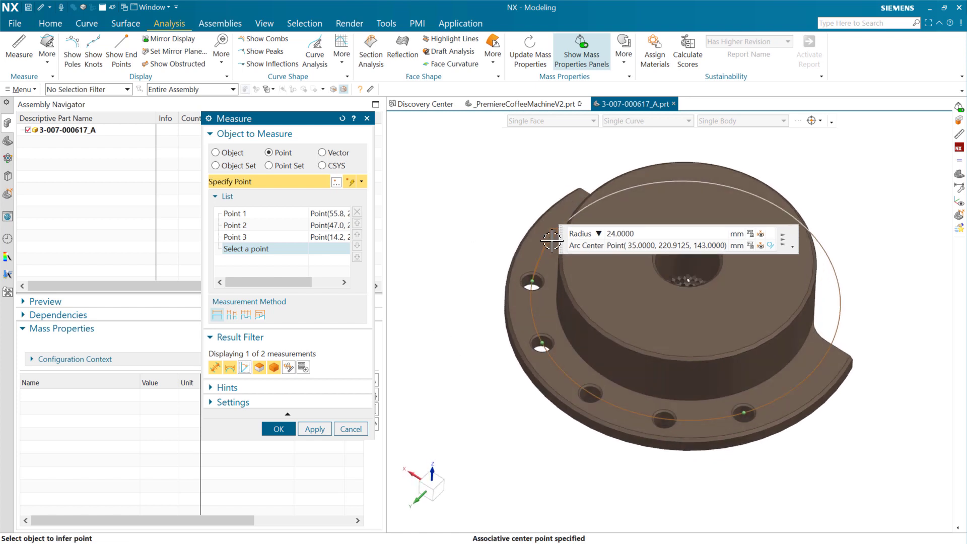
pyautogui.click(599, 235)
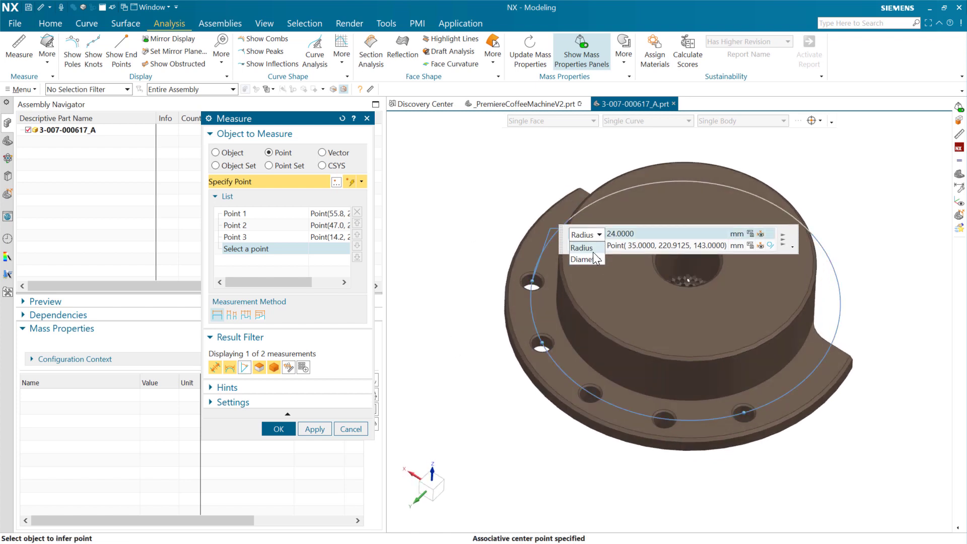
pyautogui.click(587, 259)
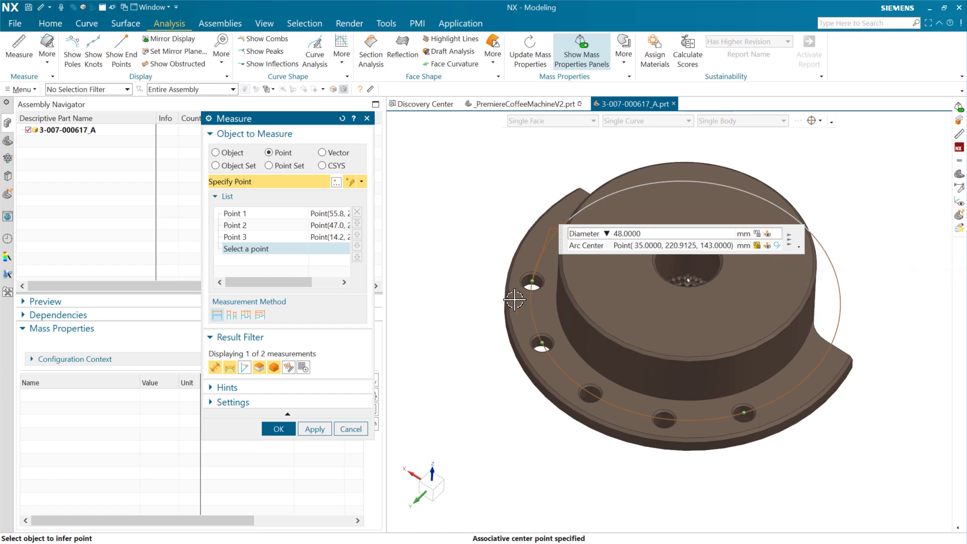
pyautogui.middleClick(455, 328)
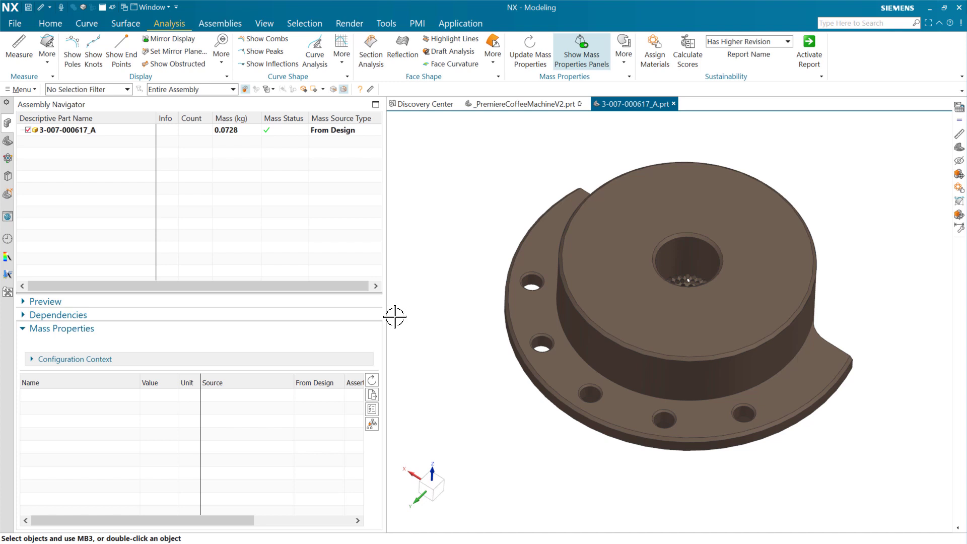
# - Return to the _PremiereCoffeeMachineV2 assembly tab (24.4074 kg) and hide a selected object with Ctrl+B
pyautogui.click(538, 105)
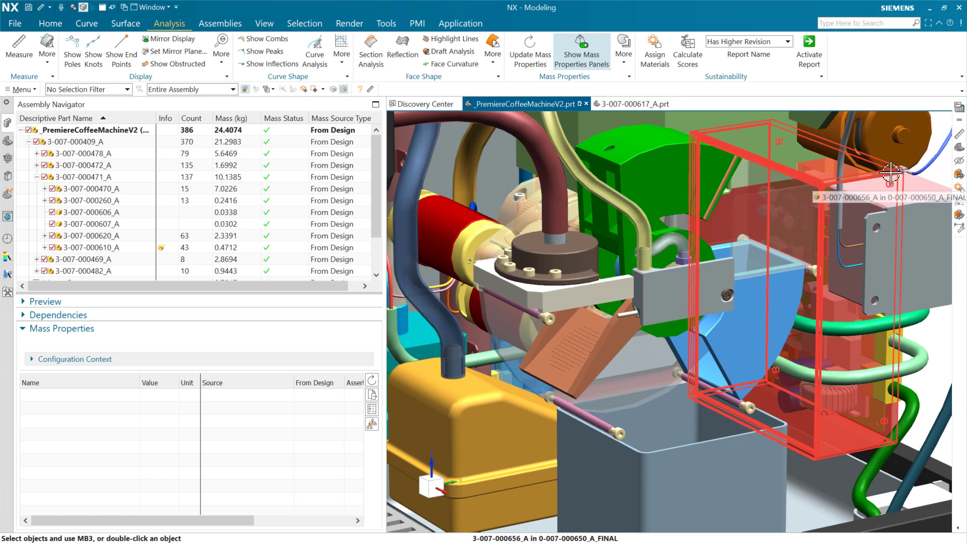
pyautogui.click(850, 203)
pyautogui.hotkey('ctrl', 'b')
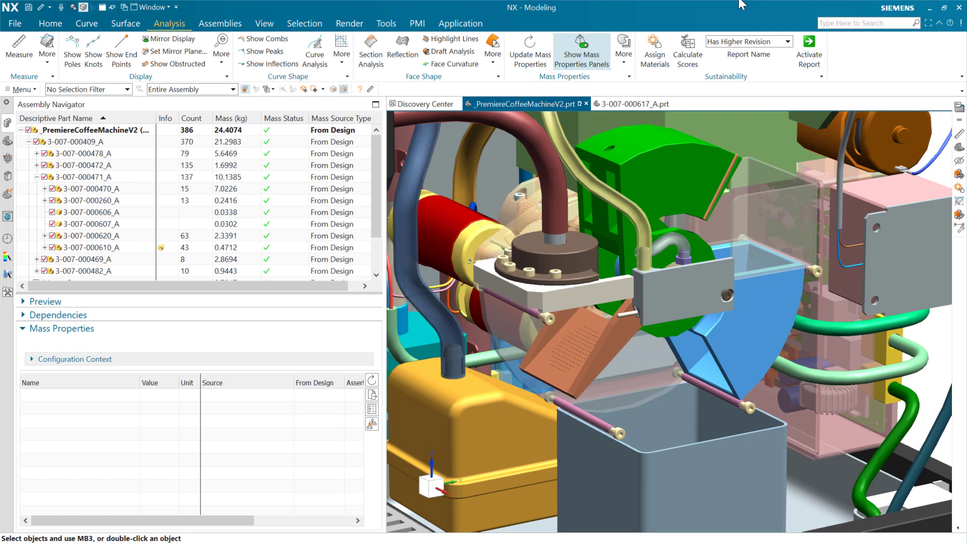
# - Measure the 15.4719 mm minimum distance from the blue chute's curved edge to the grey bin's face
pyautogui.click(371, 91)
pyautogui.scroll(4, 751, 349)
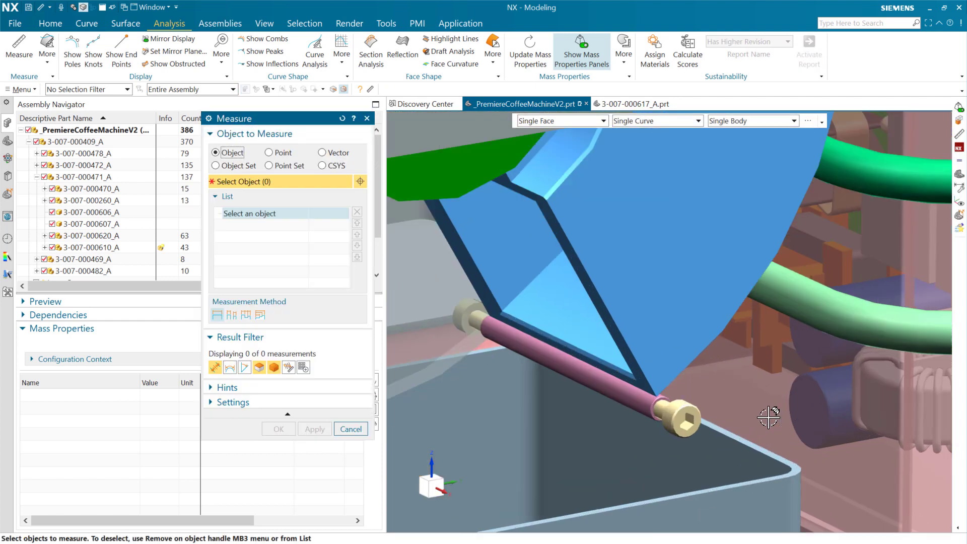
pyautogui.moveTo(699, 350)
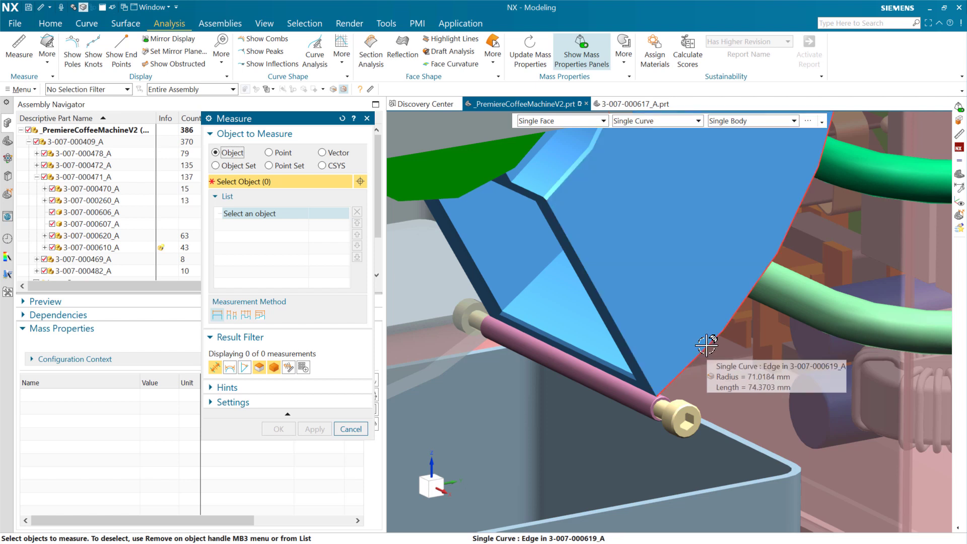
pyautogui.click(682, 372)
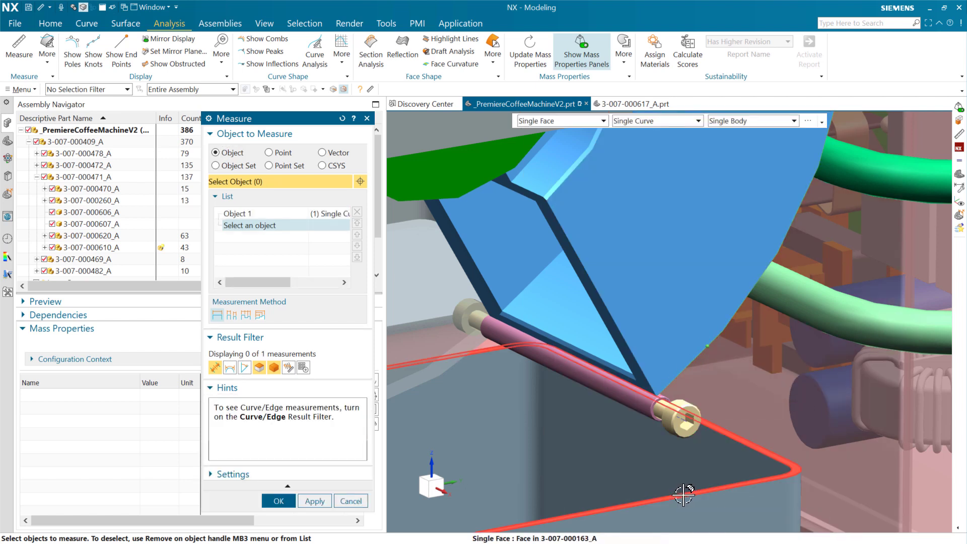
pyautogui.click(681, 494)
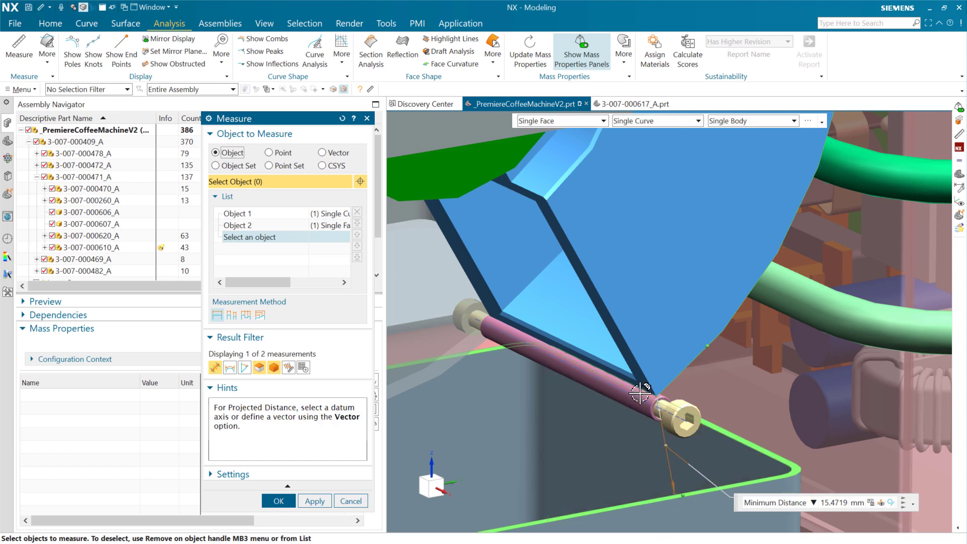
pyautogui.moveTo(648, 381); pyautogui.dragTo(779, 295, button='middle')
pyautogui.scroll(-2, 729, 284)
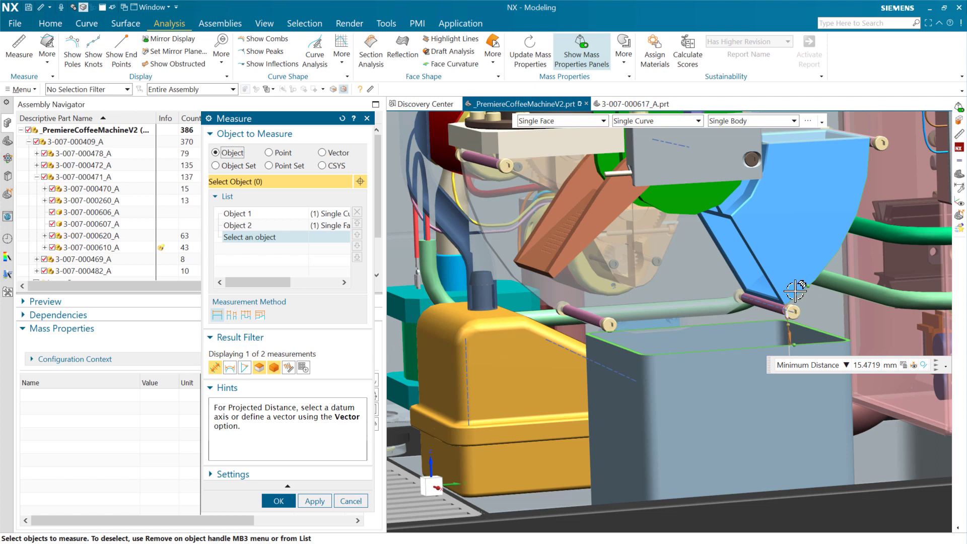
# - Switch the clearance to Minimum Distance to Arc Extension (7.3521 mm), then rotate and reopen the distance-type list
pyautogui.click(845, 365)
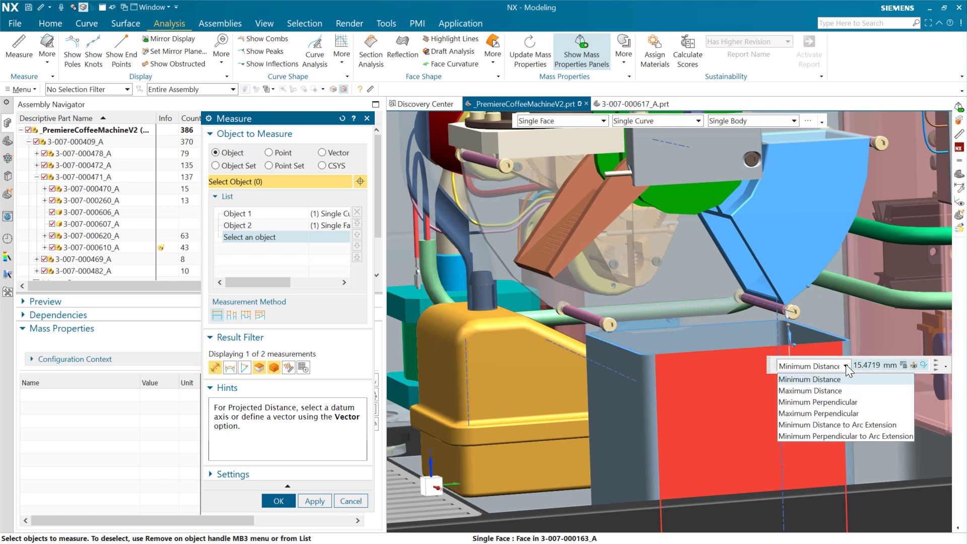
pyautogui.click(825, 425)
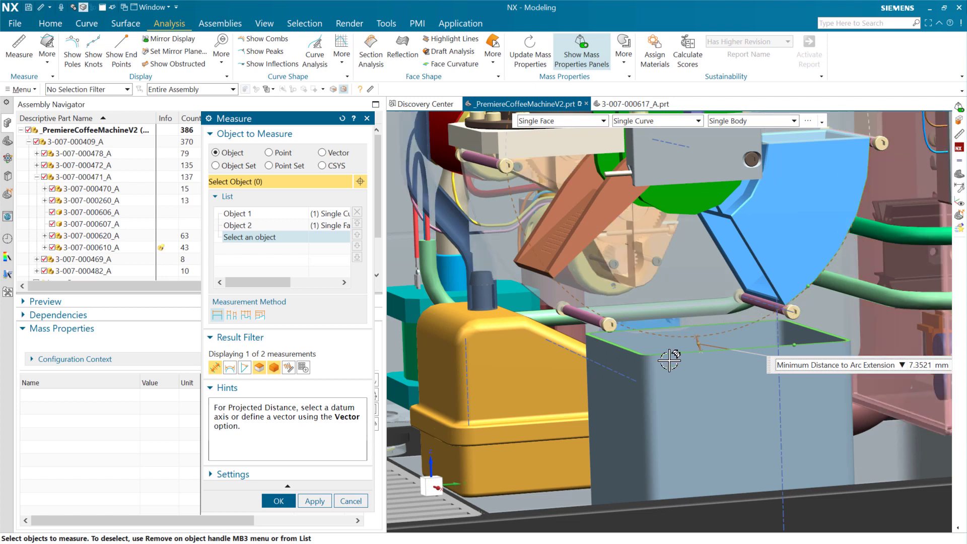
pyautogui.scroll(3, 685, 347)
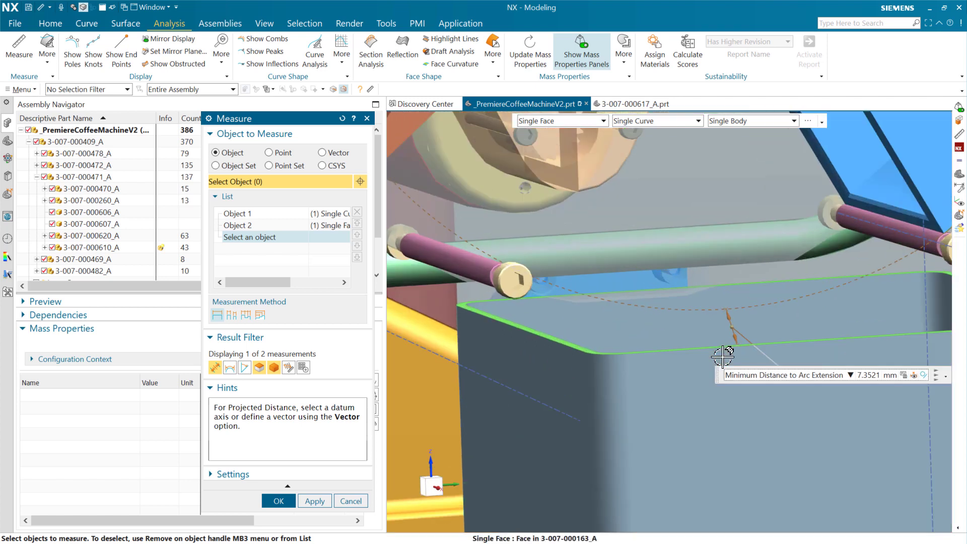
pyautogui.moveTo(722, 356); pyautogui.dragTo(786, 327, button='middle')
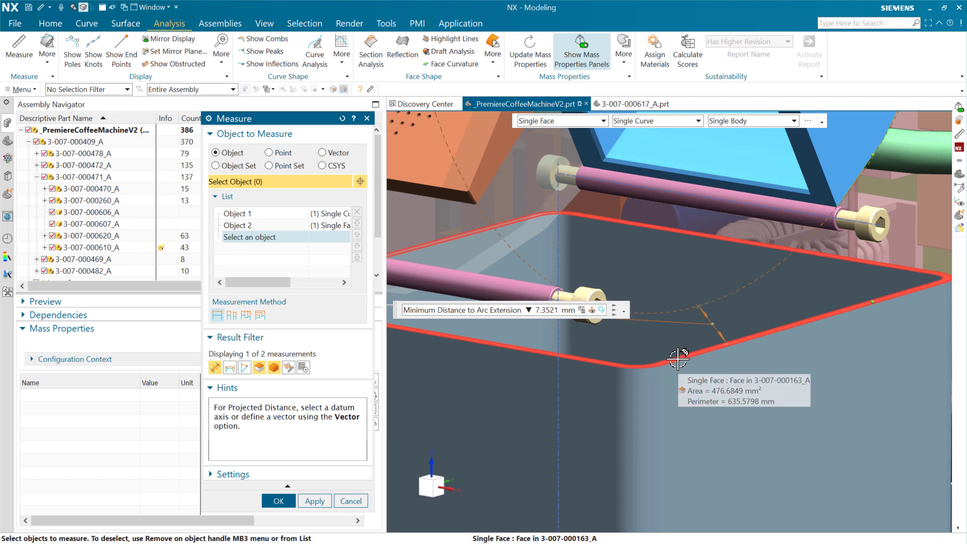
pyautogui.click(528, 309)
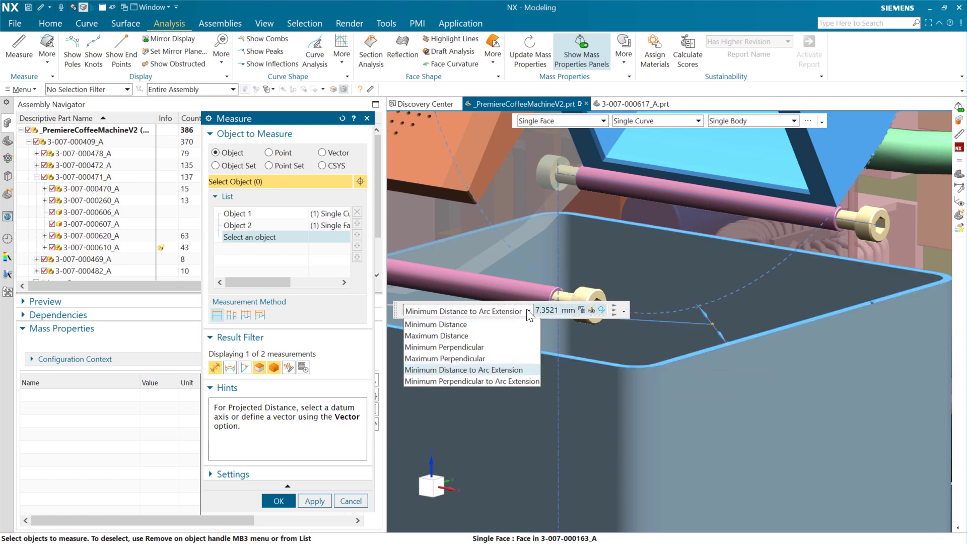
# - Try Minimum Perpendicular to Arc Extension, Minimum Distance to Arc Extension, then plain Minimum Distance
pyautogui.click(518, 380)
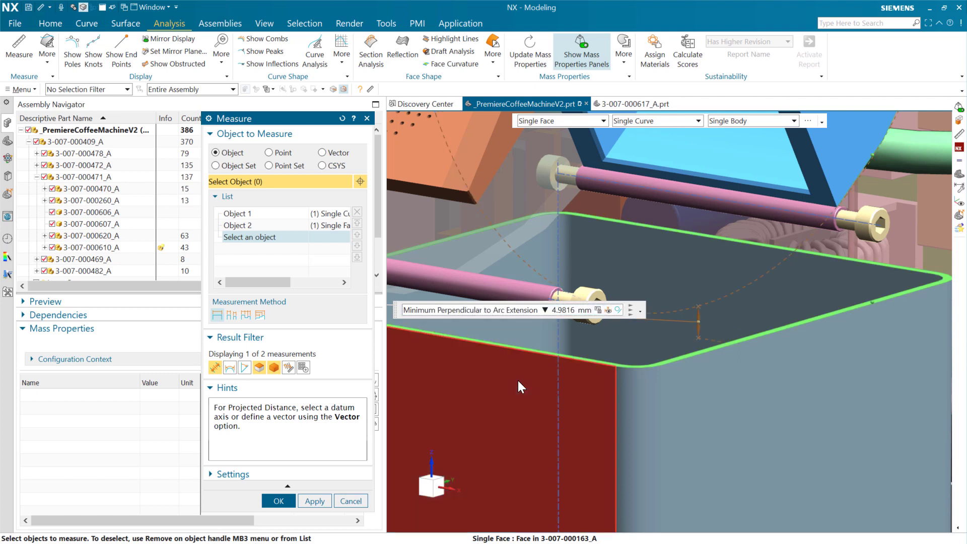
pyautogui.click(723, 345)
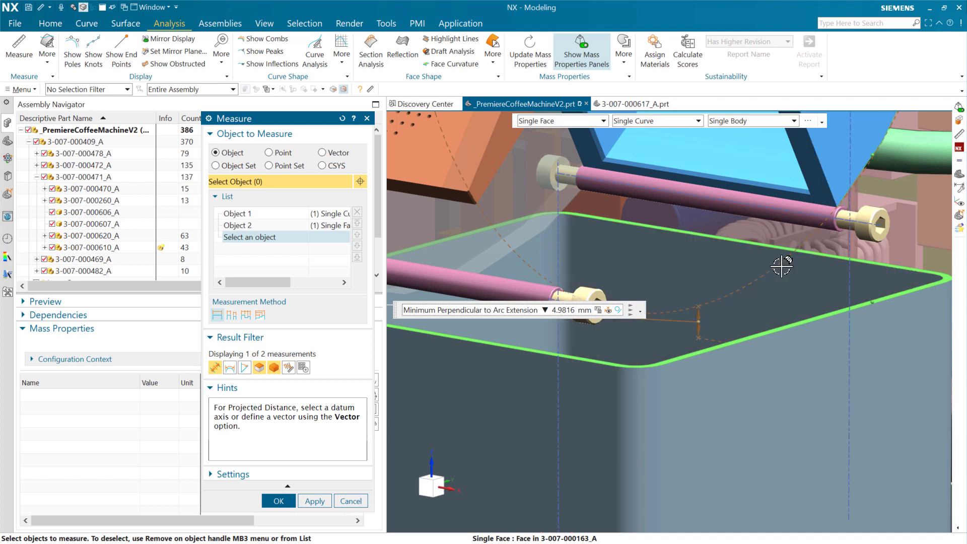
pyautogui.moveTo(781, 266)
pyautogui.click(544, 310)
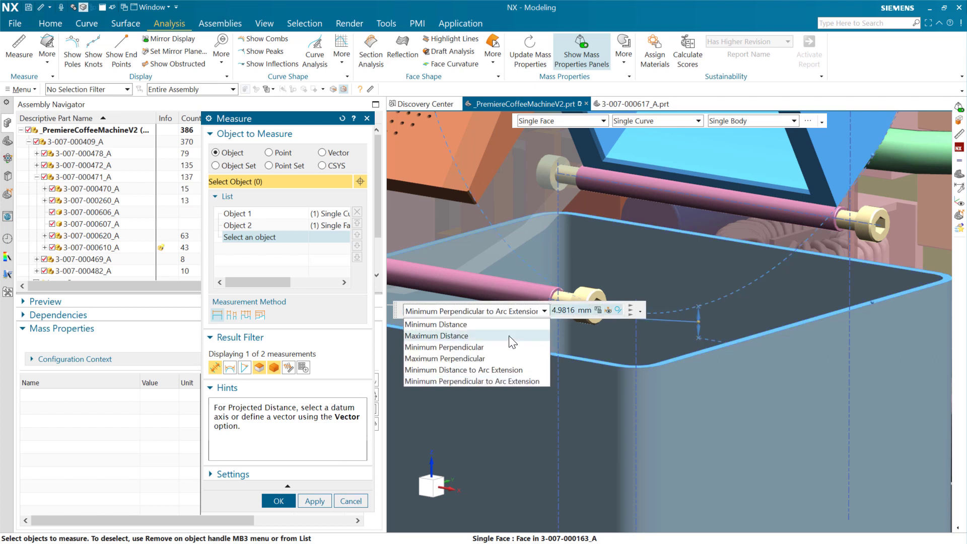
pyautogui.click(490, 370)
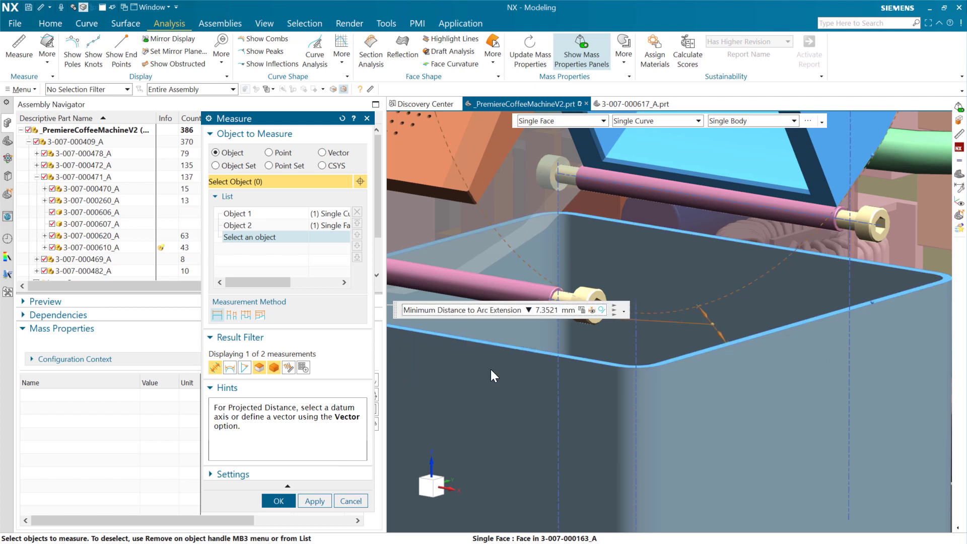
pyautogui.click(528, 310)
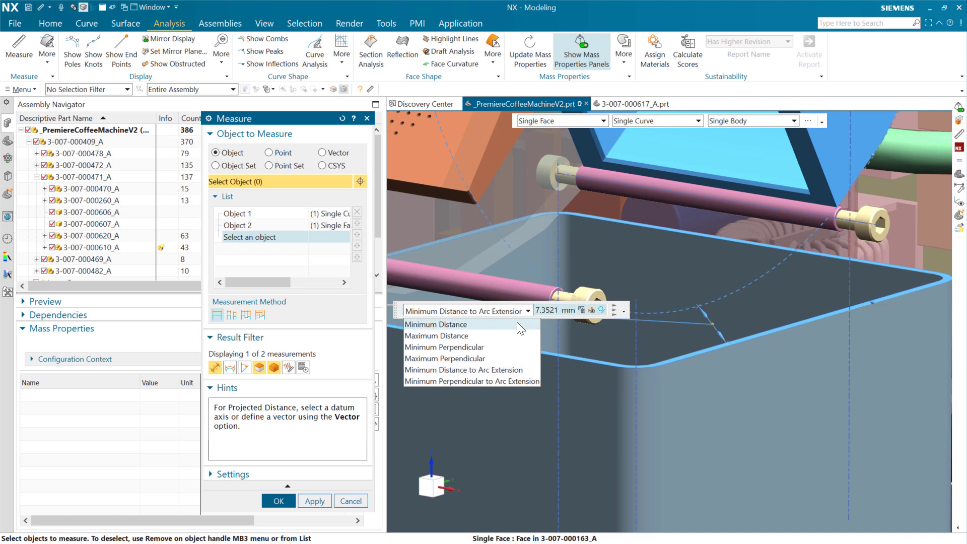
pyautogui.click(517, 322)
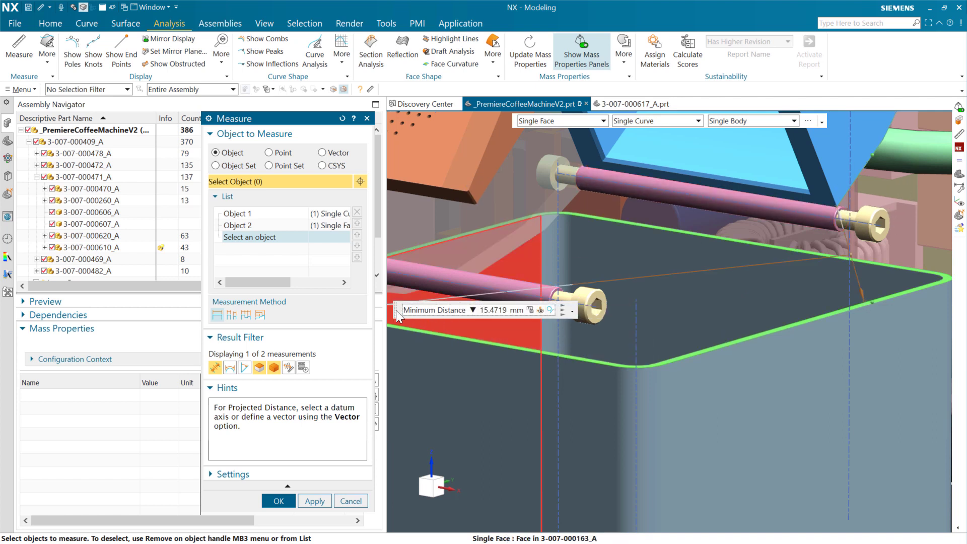
# - Move the 15.4719 mm label lower right and settle on Minimum Perpendicular to Arc Extension (4.9816 mm)
pyautogui.moveTo(396, 311); pyautogui.dragTo(686, 417)
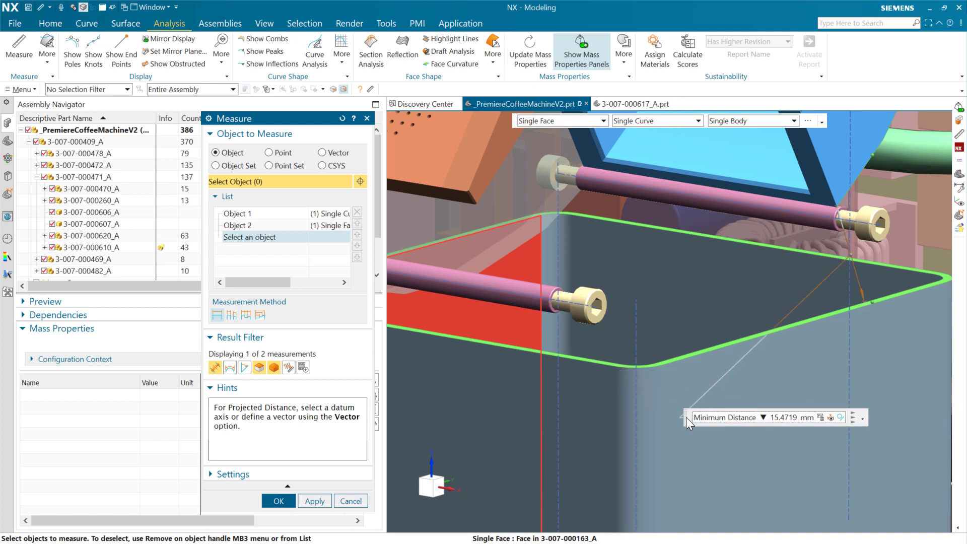
pyautogui.click(736, 418)
pyautogui.click(747, 475)
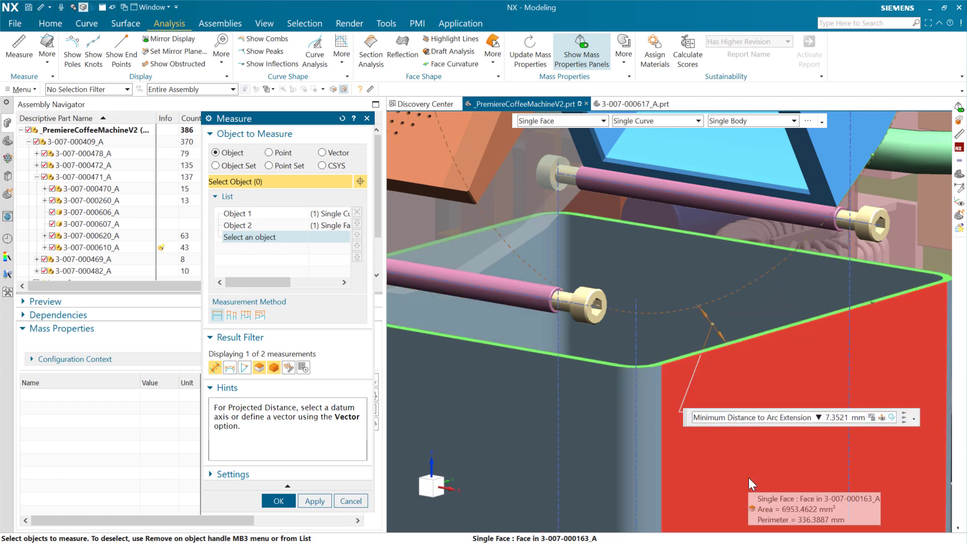
pyautogui.click(802, 415)
pyautogui.click(784, 487)
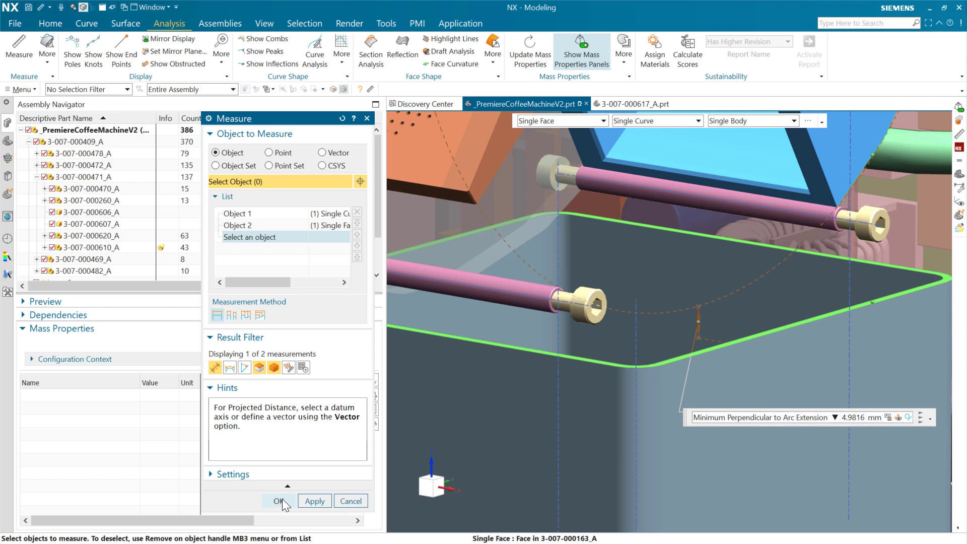
# - Finish the old measurement and measure from the bin rim face to the nearby edge, reading 4.9816 mm
pyautogui.click(351, 501)
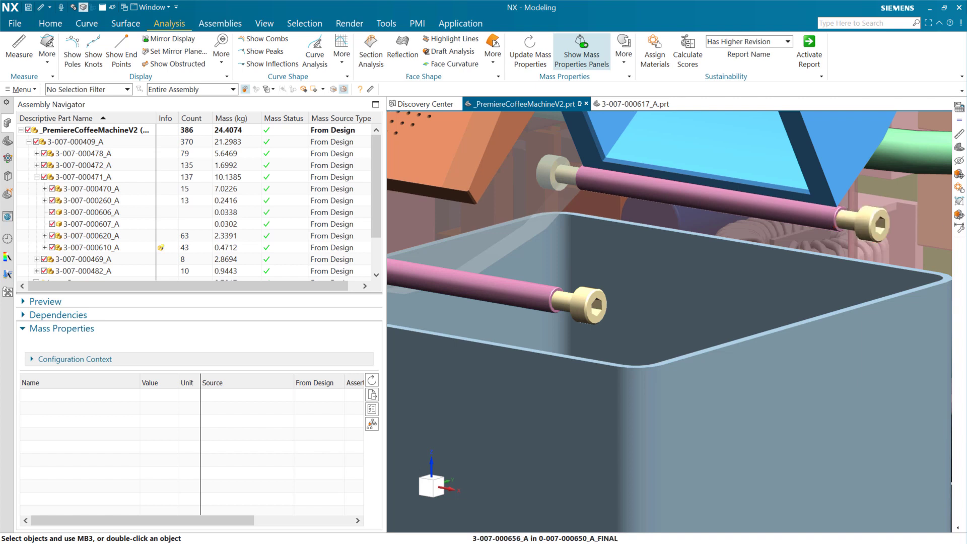
pyautogui.moveTo(831, 284); pyautogui.dragTo(695, 265, button='middle')
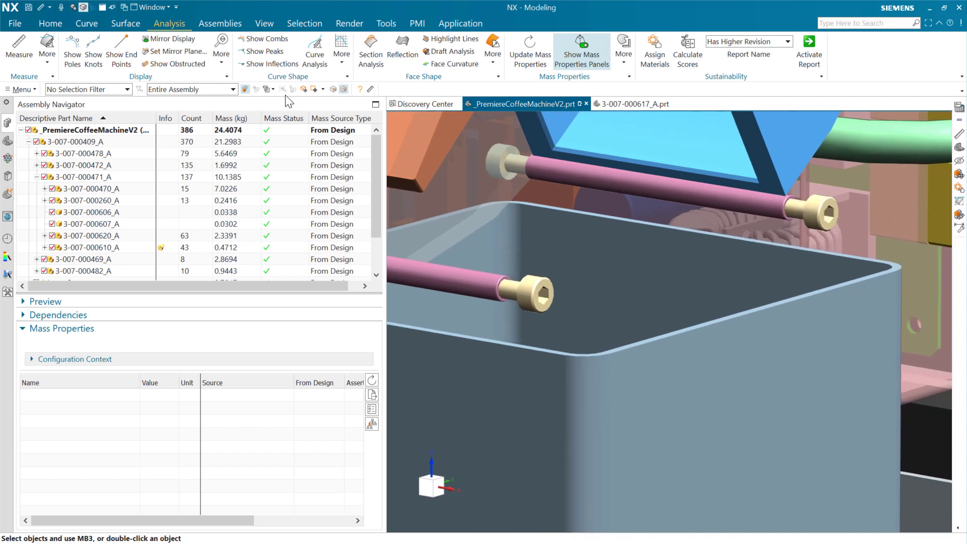
pyautogui.click(370, 90)
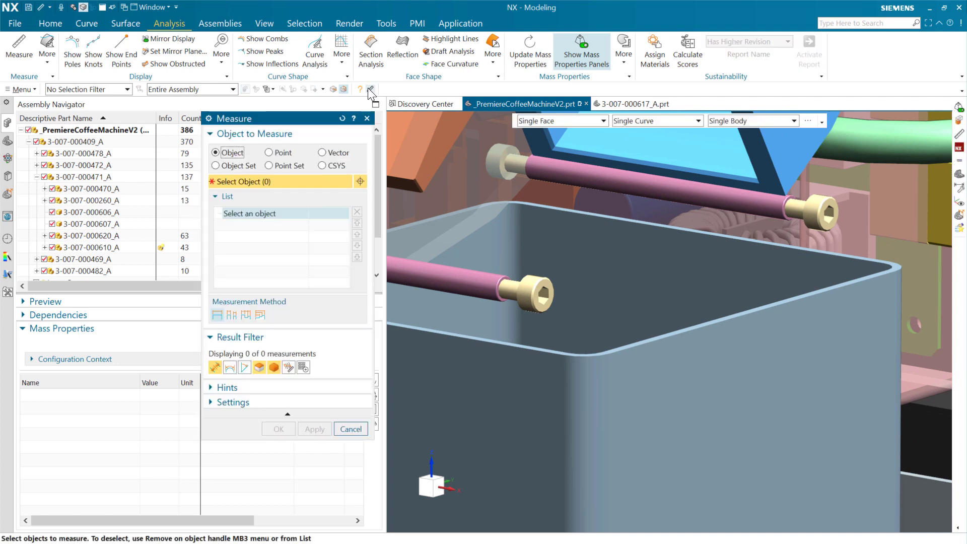
pyautogui.click(636, 347)
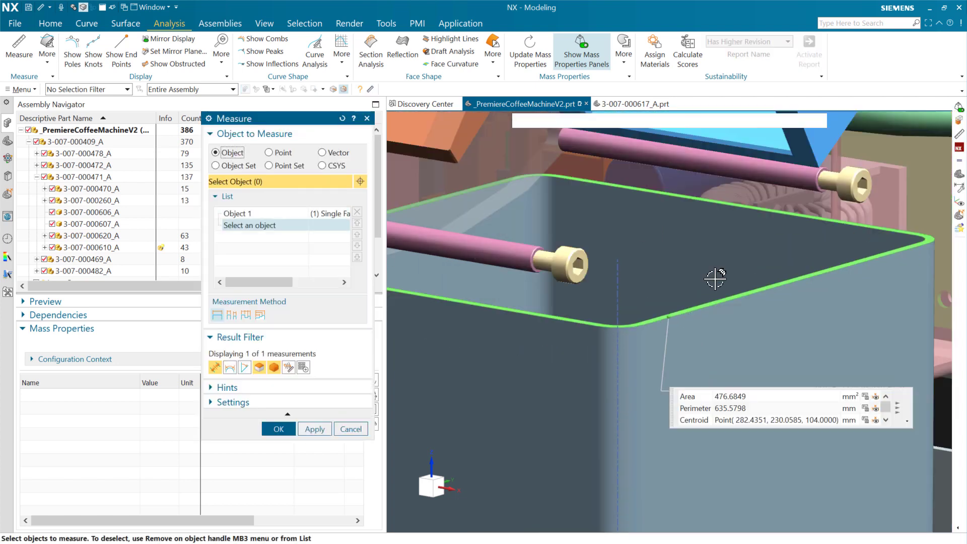
pyautogui.click(841, 134)
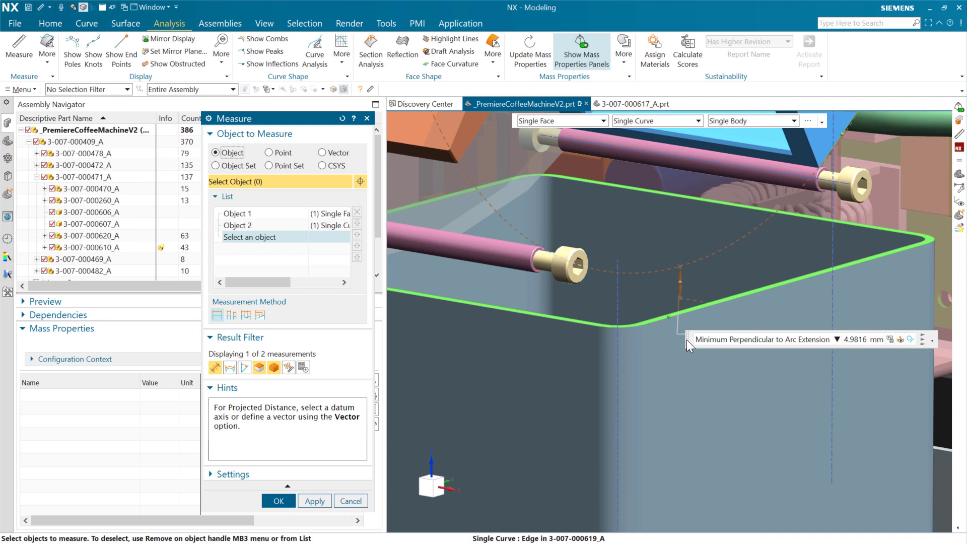
pyautogui.moveTo(687, 340); pyautogui.dragTo(664, 353)
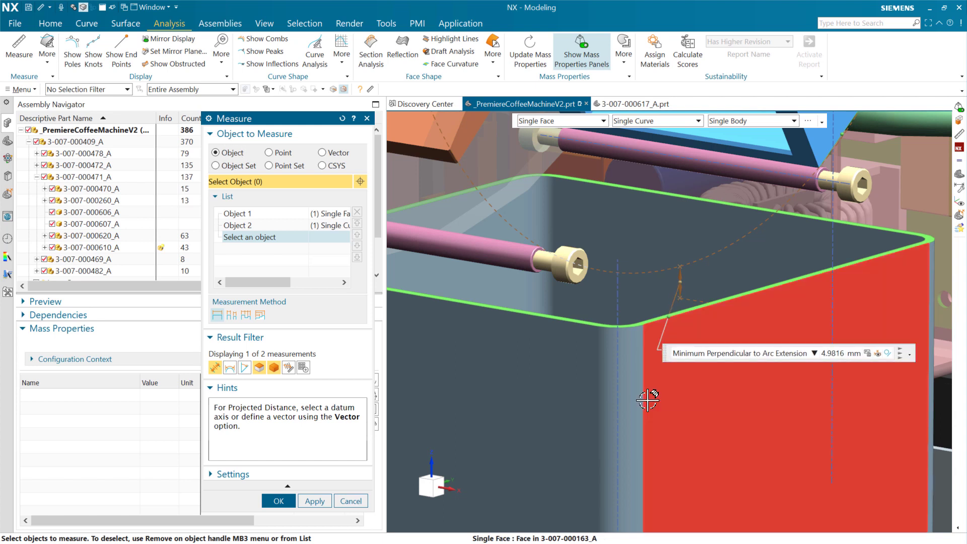
# - Switch to plain Minimum Distance and apply it, keeping a 15.4719 mm annotation on the bin rim
pyautogui.click(814, 353)
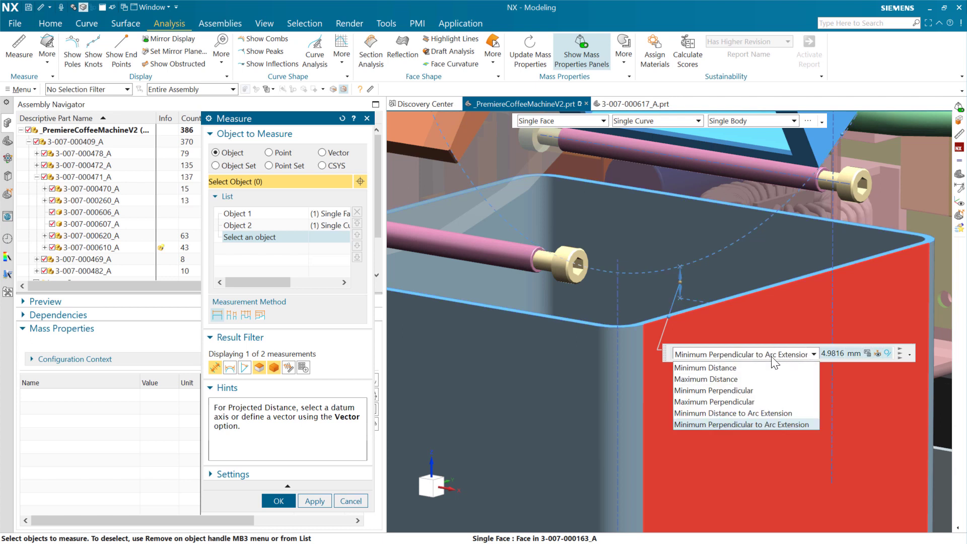
pyautogui.click(736, 367)
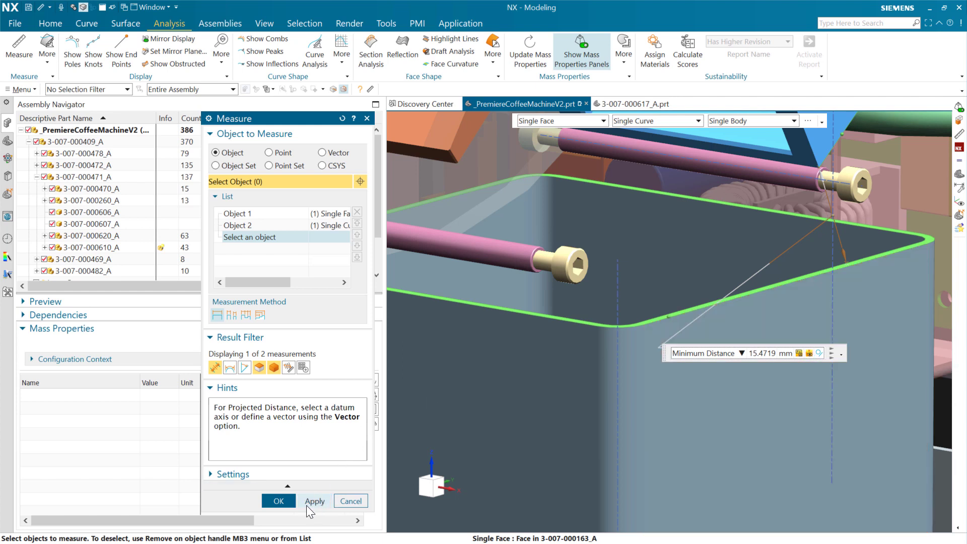
pyautogui.click(313, 500)
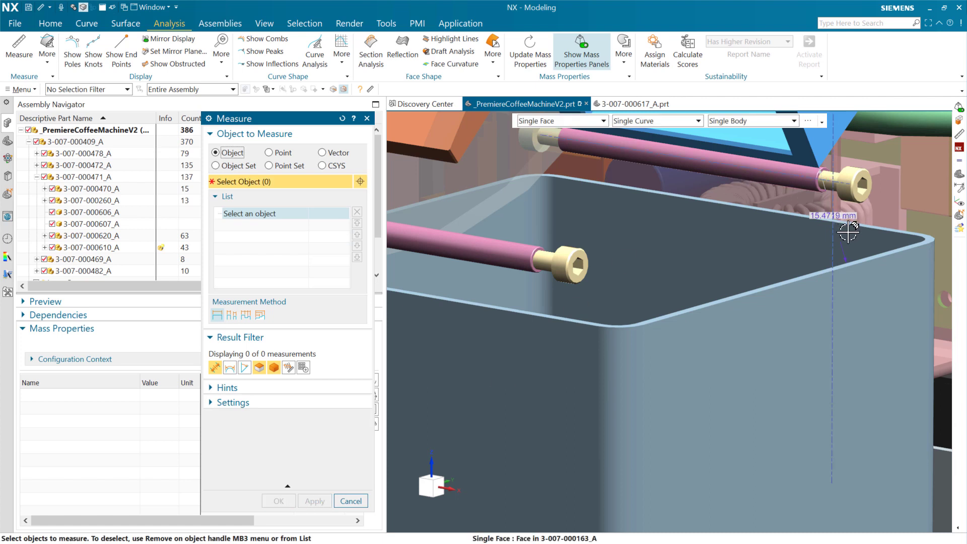
# - Orbit and zoom in on the 15.4719 mm annotation beside the screw head
pyautogui.moveTo(849, 232)
pyautogui.mouseDown(button='middle')
pyautogui.moveTo(775, 305)
pyautogui.moveTo(780, 287)
pyautogui.moveTo(851, 236)
pyautogui.moveTo(860, 215)
pyautogui.moveTo(856, 231)
pyautogui.mouseUp(button='middle')
pyautogui.scroll(4, 773, 292)
pyautogui.scroll(2, 650, 330)
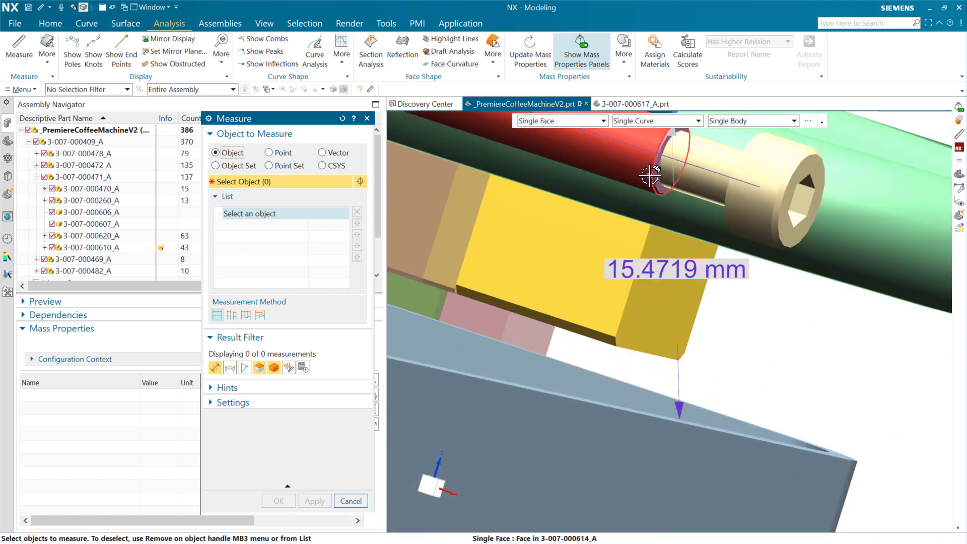
pyautogui.moveTo(649, 175); pyautogui.dragTo(619, 181, button='middle')
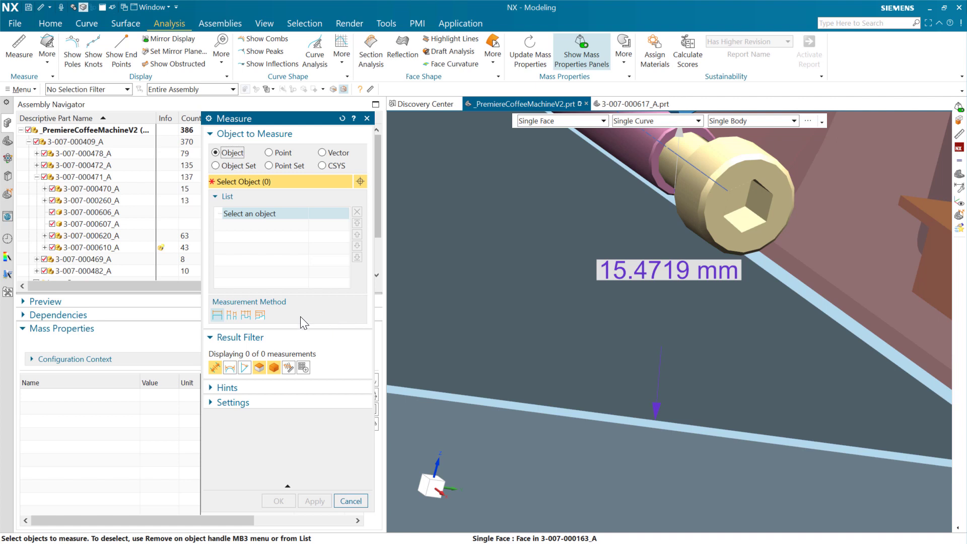
# - Cancel Measure, review Measurement Preferences display settings unchanged, and fit the whole coffee machine in view
pyautogui.click(358, 502)
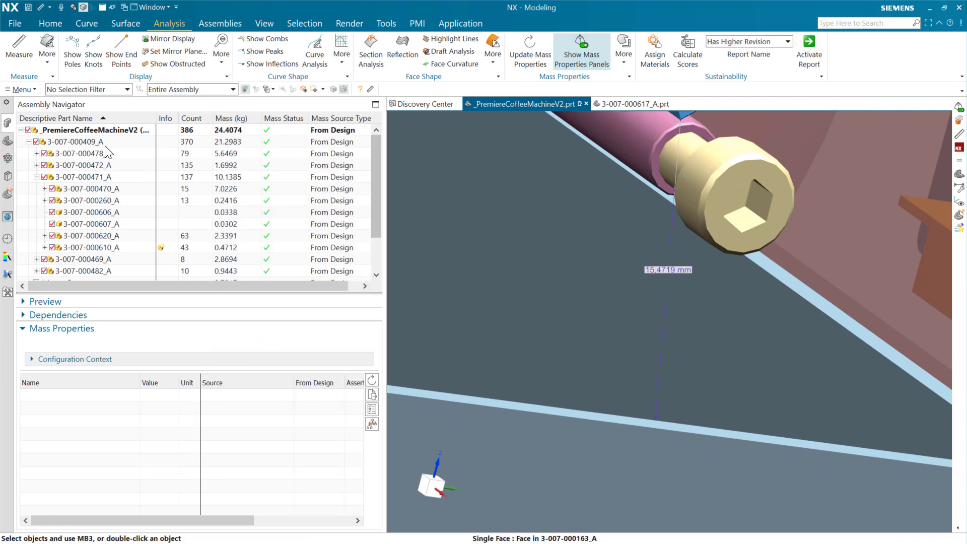
pyautogui.click(22, 89)
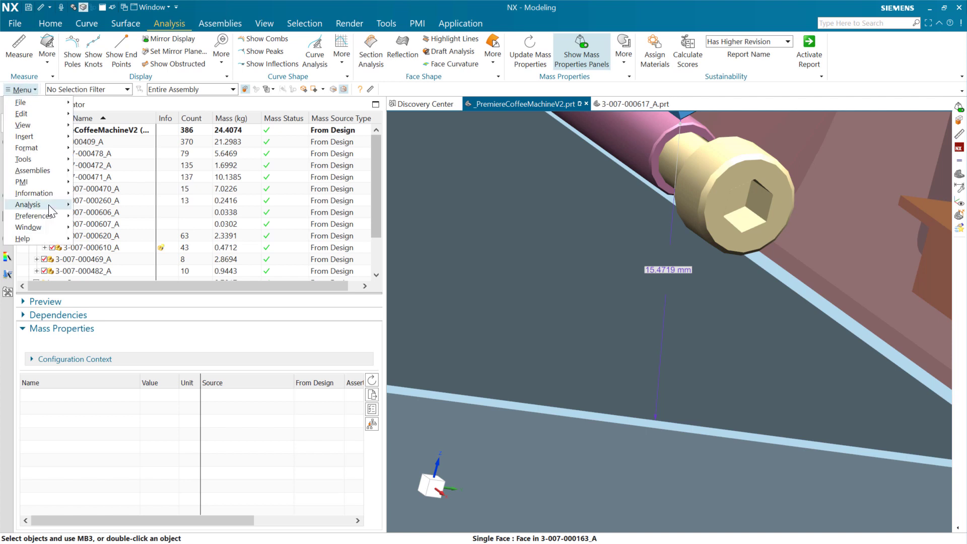
pyautogui.moveTo(46, 216)
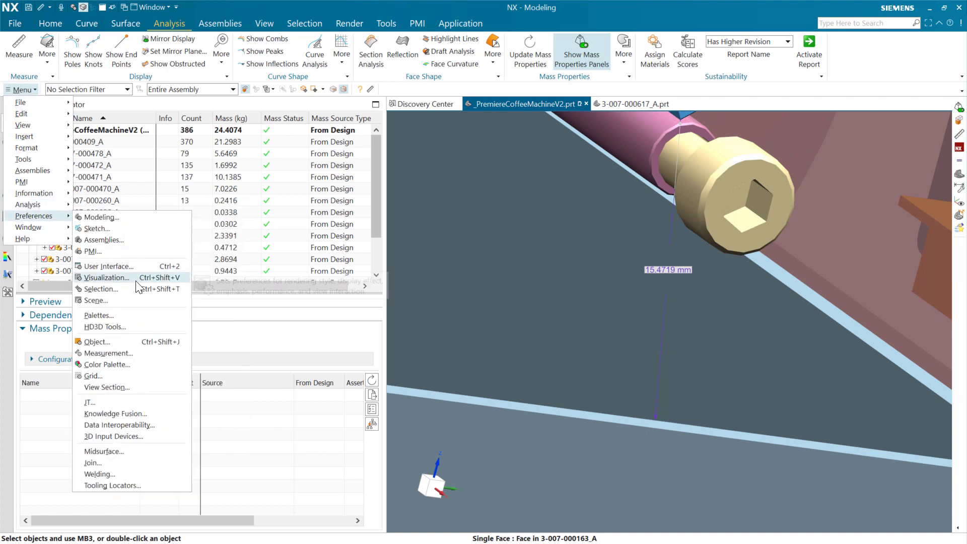
pyautogui.click(131, 353)
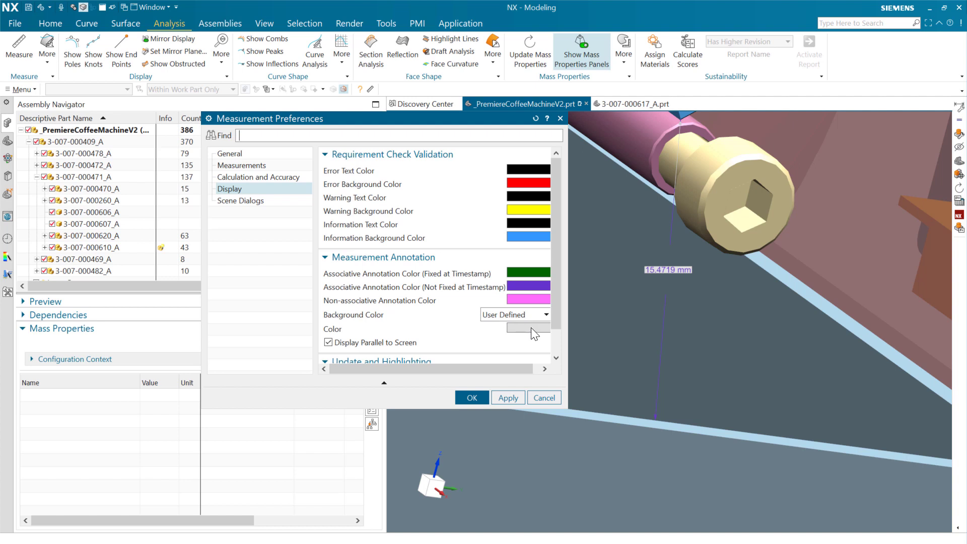
pyautogui.click(544, 398)
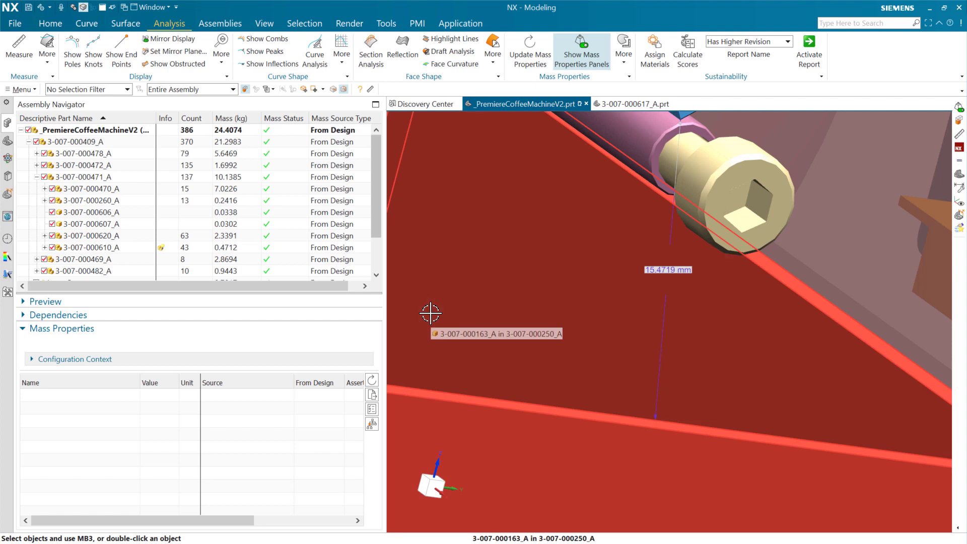
pyautogui.hotkey('ctrl', 'f')
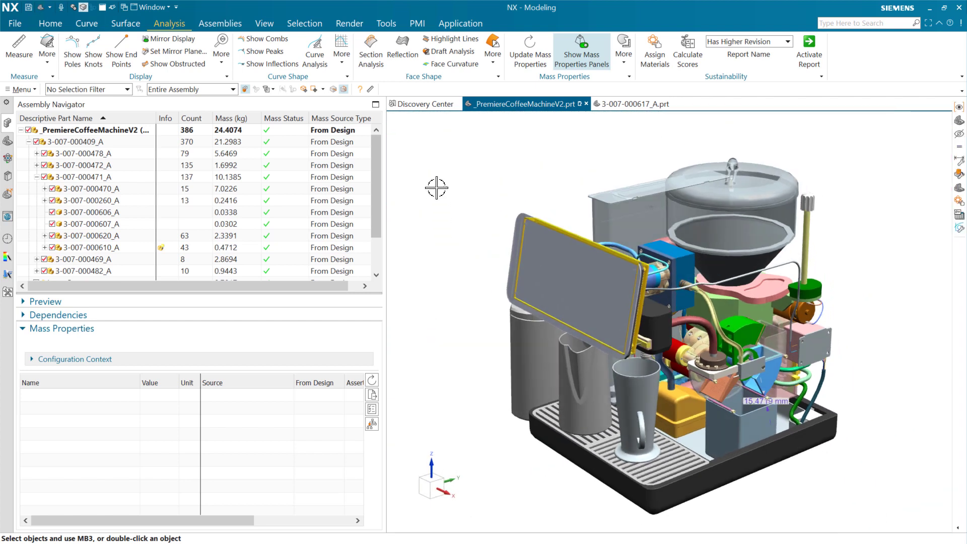